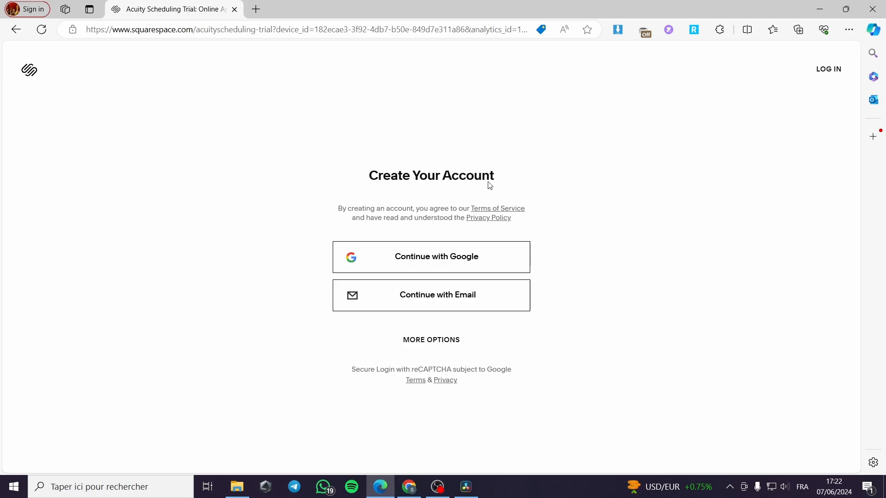
# Open the Acuity Scheduling site from the acuity search results and close the search results page.
pyautogui.click(16, 29)
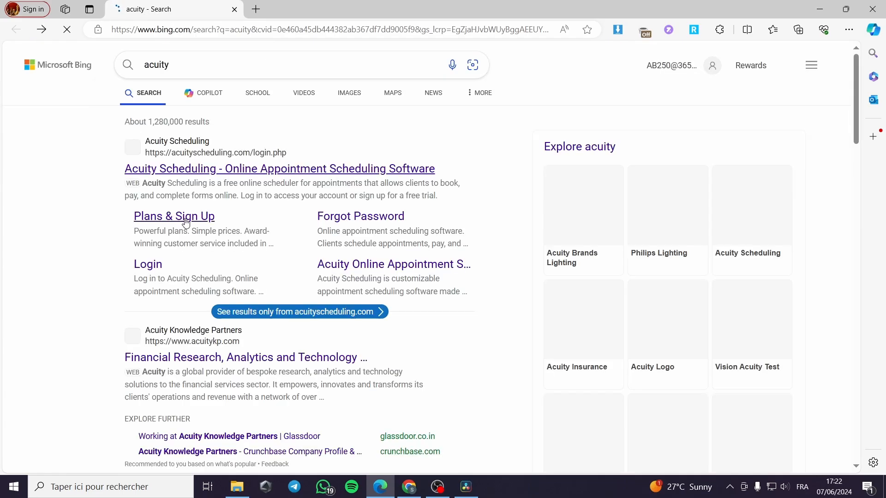
pyautogui.click(188, 170)
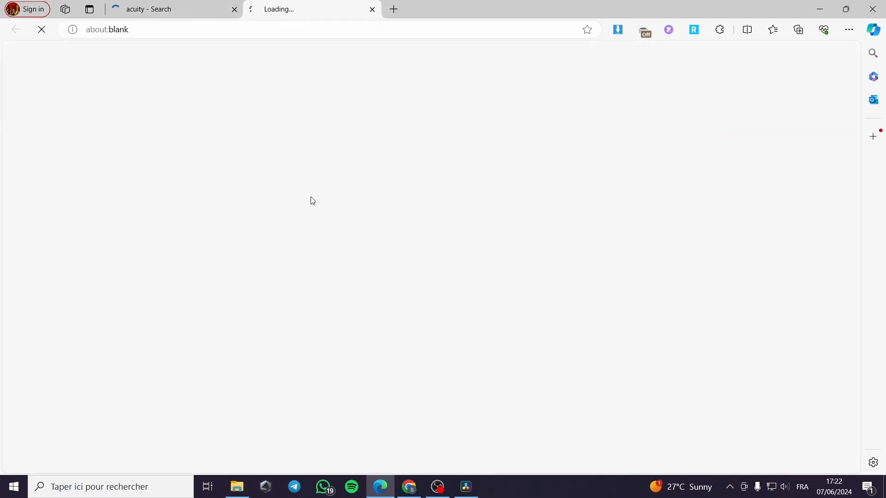
pyautogui.click(234, 10)
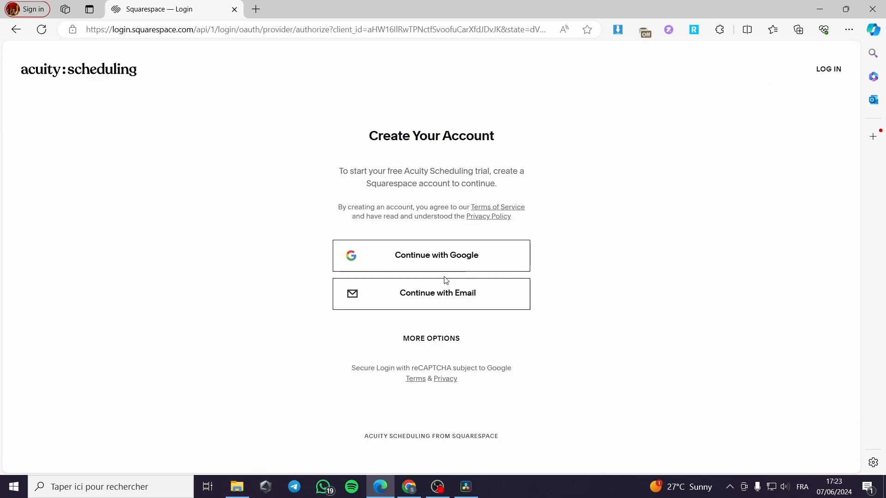
# Create the trial account with an existing Google account, entering its account password.
pyautogui.click(459, 255)
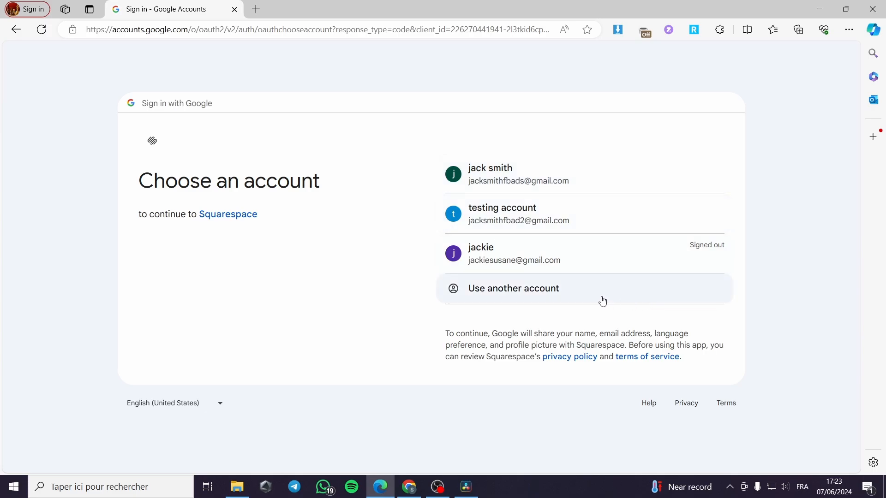
pyautogui.click(521, 262)
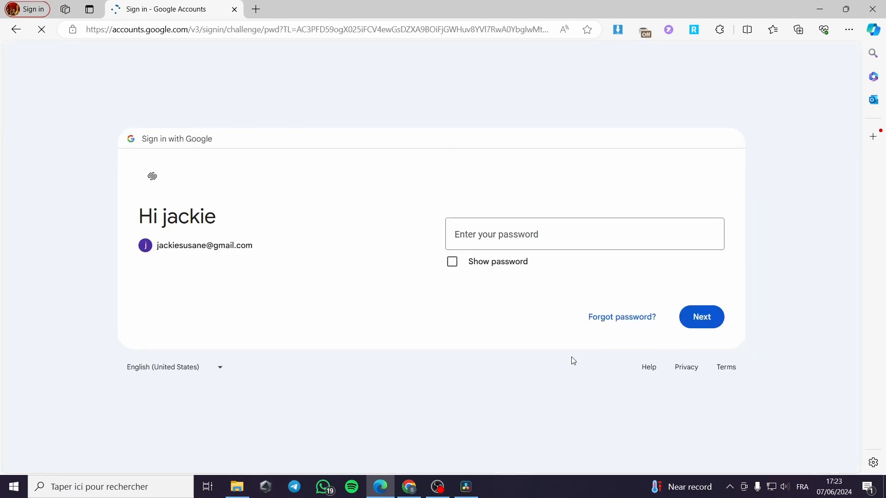
pyautogui.click(531, 235)
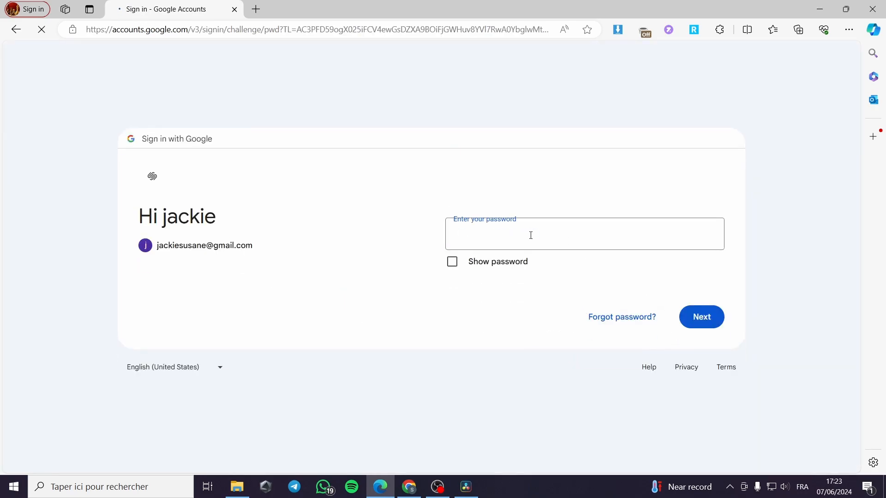
pyautogui.write('••••')
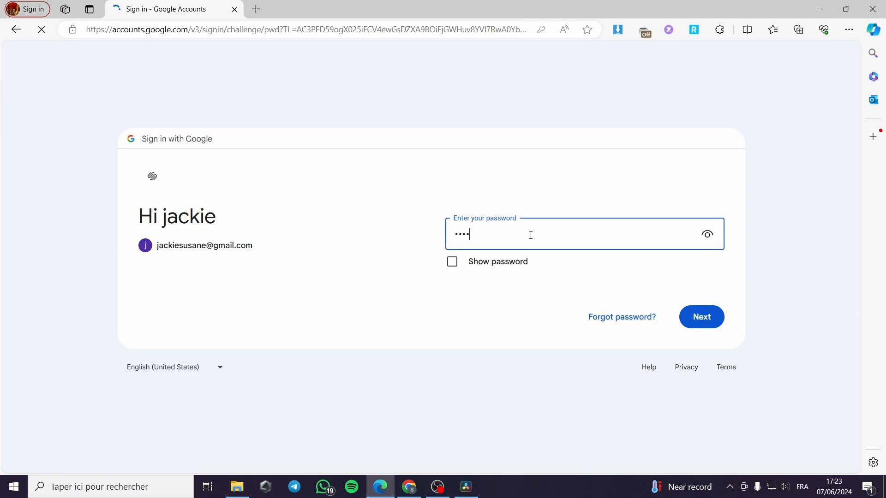
pyautogui.write('•••••')
pyautogui.click(688, 311)
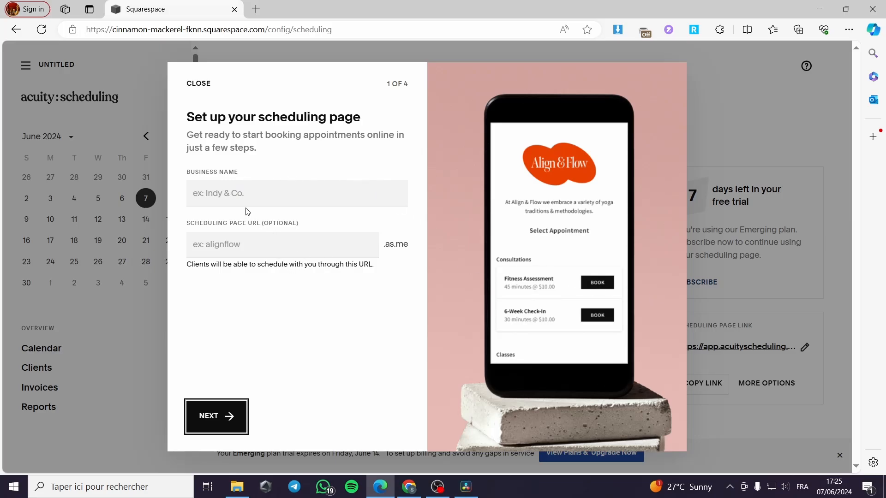
# Fill in the saved business name, append 23 to the scheduling page URL, and continue to the appointment type setup.
pyautogui.click(220, 196)
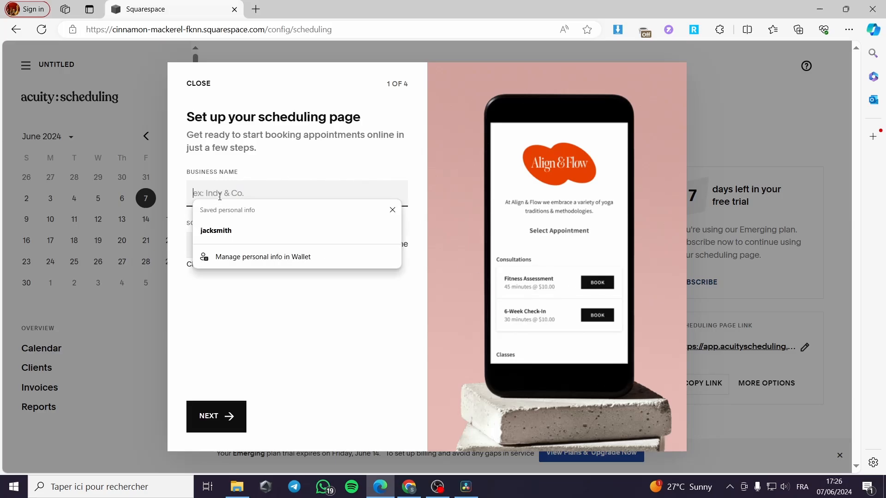
pyautogui.click(233, 227)
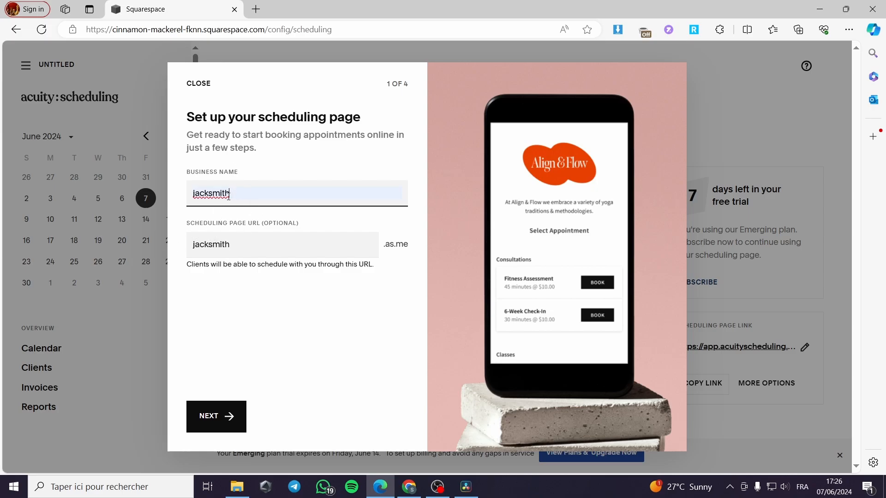
pyautogui.click(231, 416)
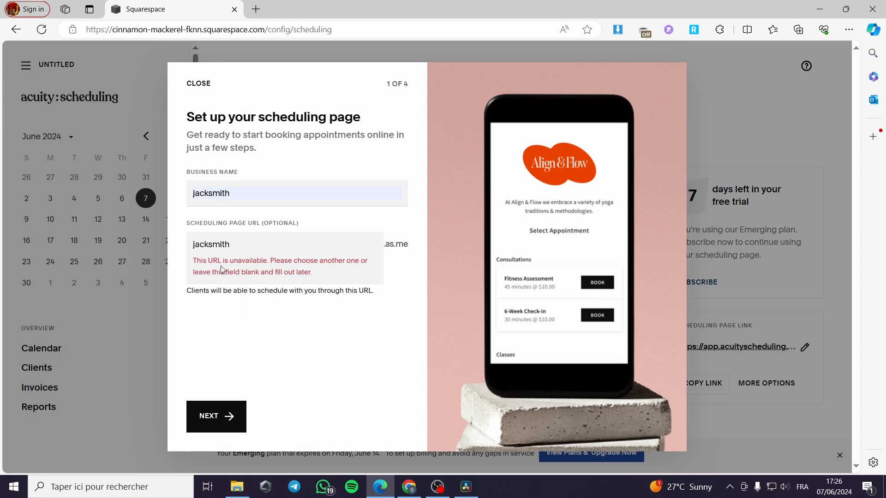
pyautogui.click(249, 247)
pyautogui.write('23')
pyautogui.click(245, 413)
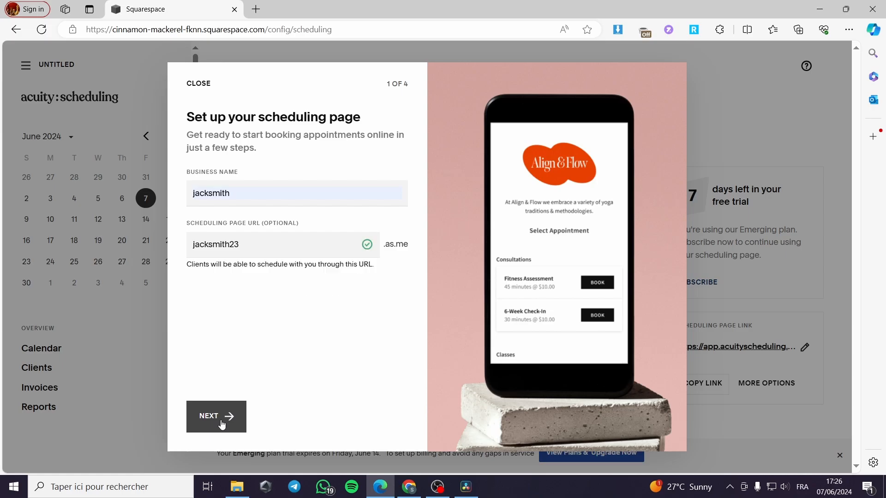
pyautogui.click(236, 431)
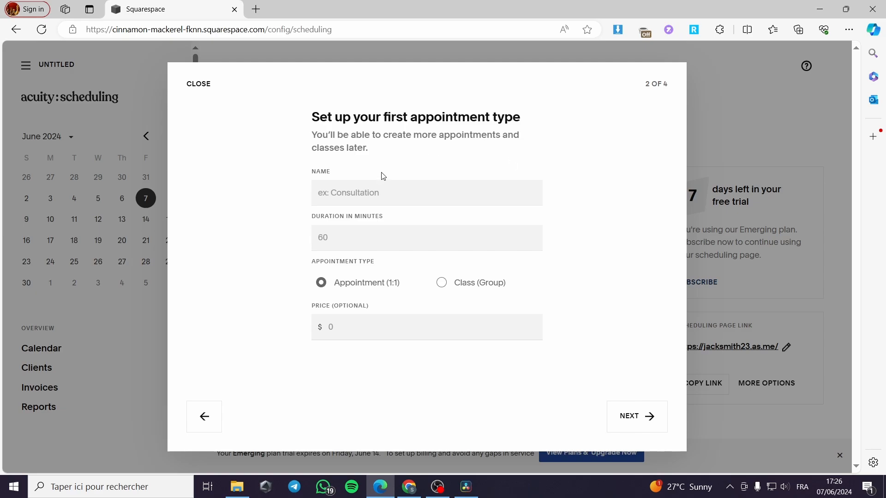
# Name the first appointment type "course" and set its duration to 60 minutes.
pyautogui.click(378, 193)
pyautogui.write('co')
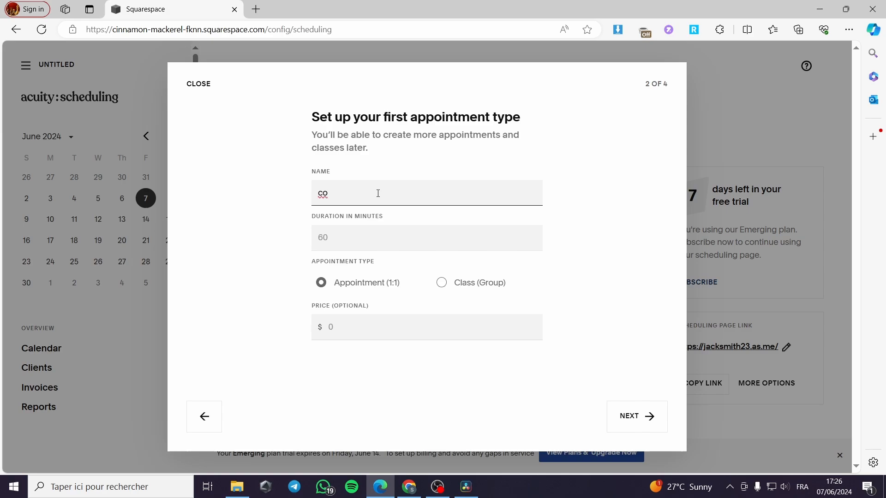
pyautogui.press('BackSpace')
pyautogui.press('BackSpace')
pyautogui.press('BackSpace')
pyautogui.write('cours')
pyautogui.click(341, 238)
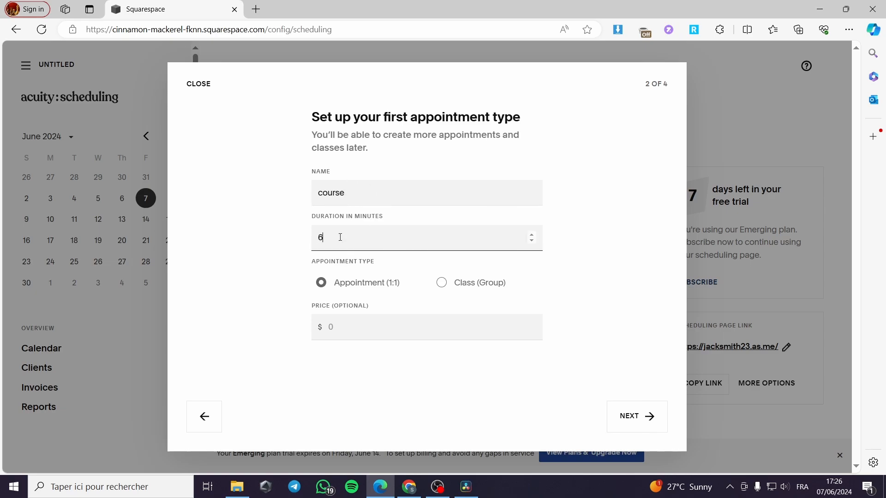
# Make the appointment type a group class with 30 open slots and a price of $100, and continue to availability.
pyautogui.click(442, 285)
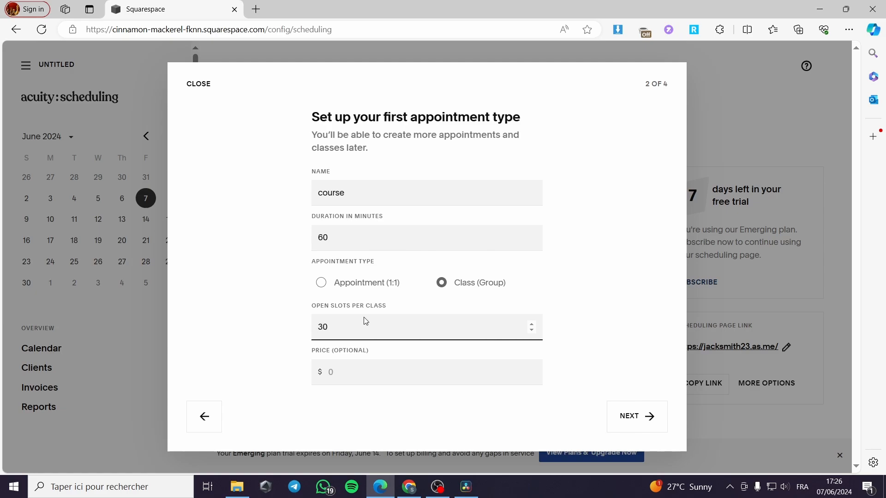
pyautogui.click(347, 372)
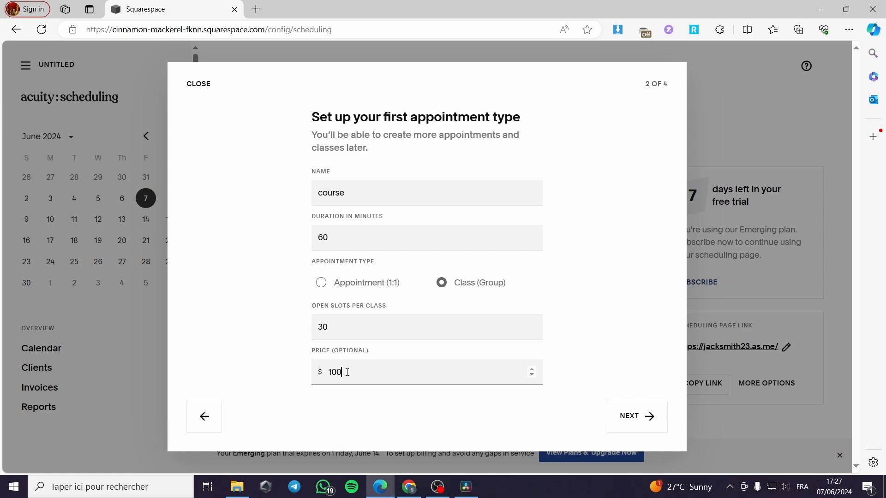
pyautogui.click(622, 419)
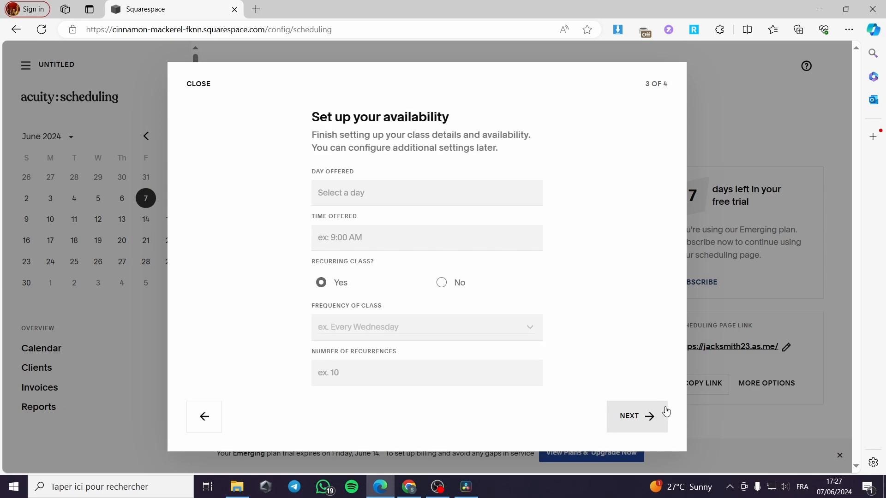
# Set the day the class is offered to 06/08/2024.
pyautogui.click(367, 193)
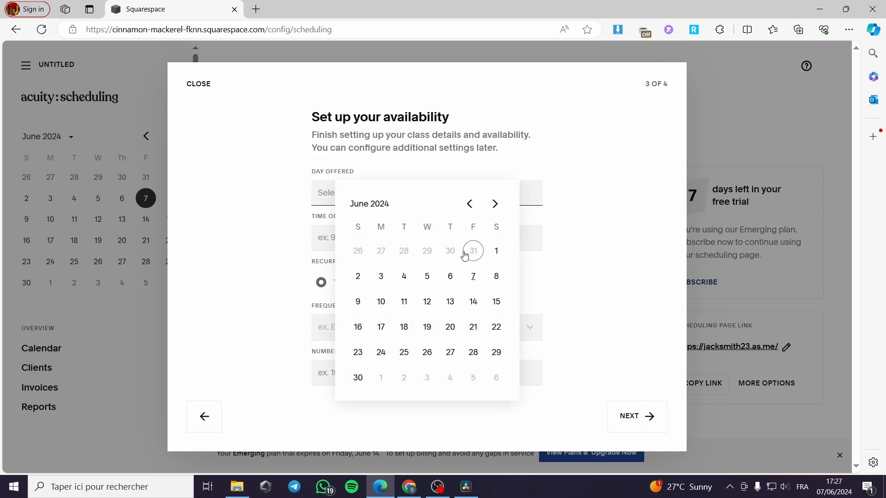
pyautogui.click(497, 280)
pyautogui.click(620, 292)
pyautogui.click(389, 207)
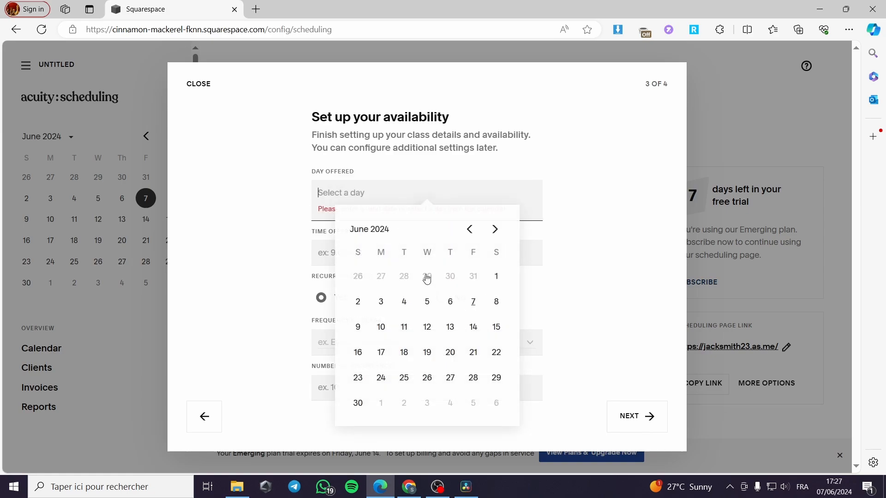
pyautogui.click(497, 301)
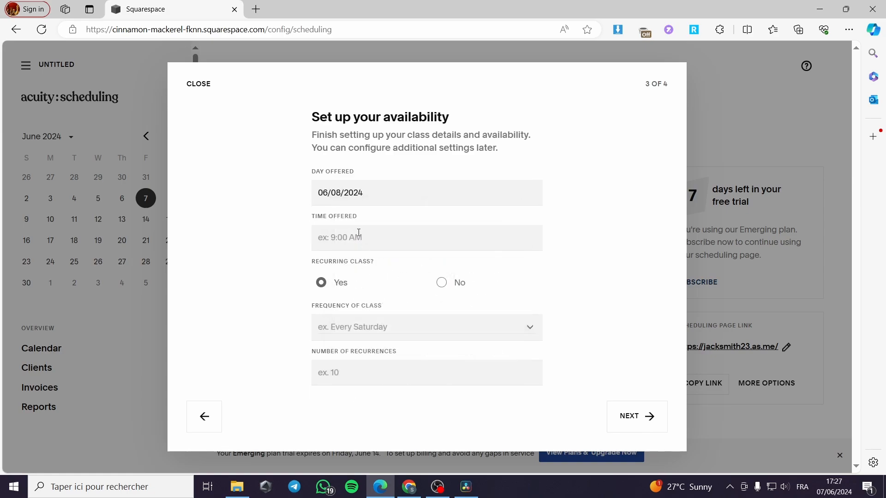
# Set the time offered to 9:00pm and mark the class as non-recurring.
pyautogui.click(359, 243)
pyautogui.write('9')
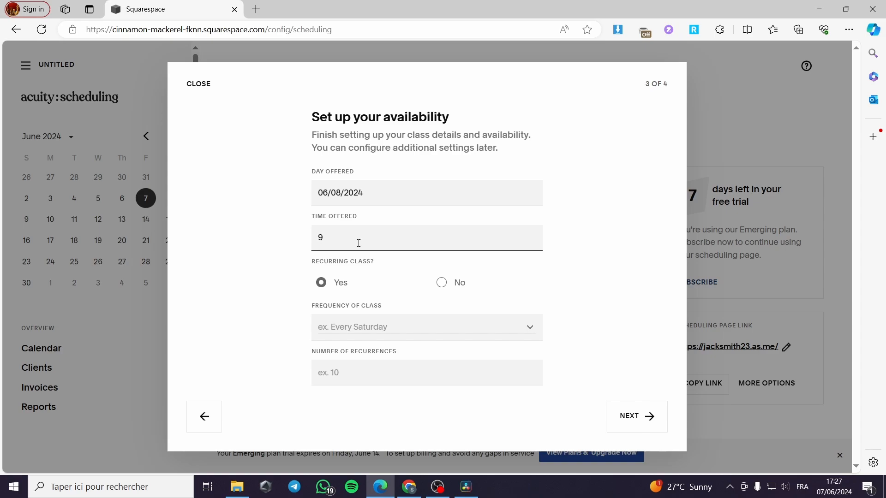
pyautogui.click(279, 297)
pyautogui.click(357, 237)
pyautogui.write('pm')
pyautogui.click(442, 283)
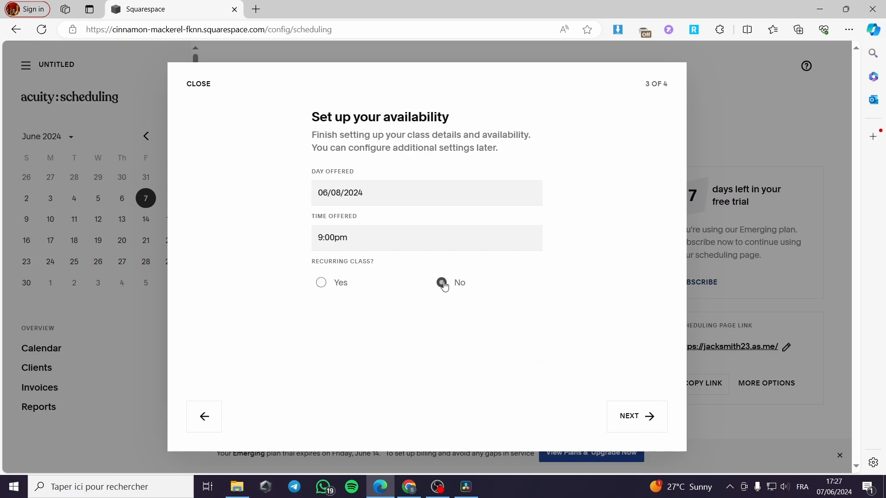
pyautogui.click(330, 289)
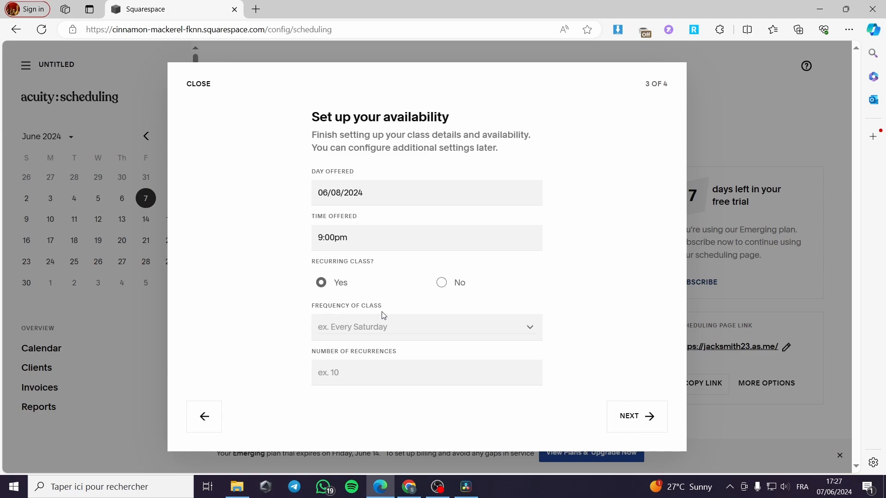
pyautogui.click(434, 329)
pyautogui.click(576, 324)
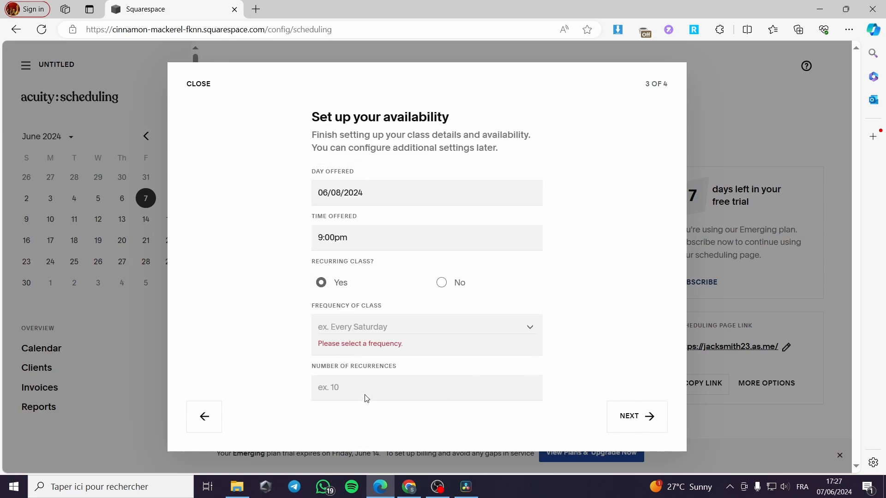
pyautogui.click(382, 383)
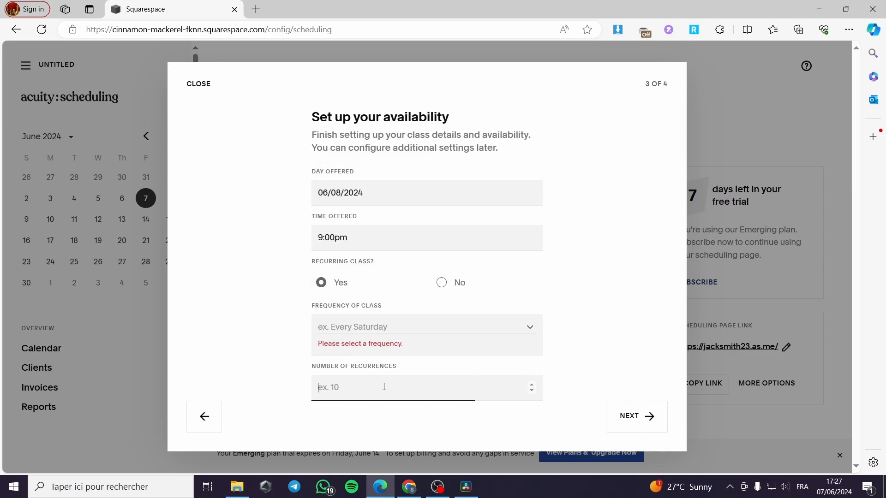
pyautogui.click(457, 283)
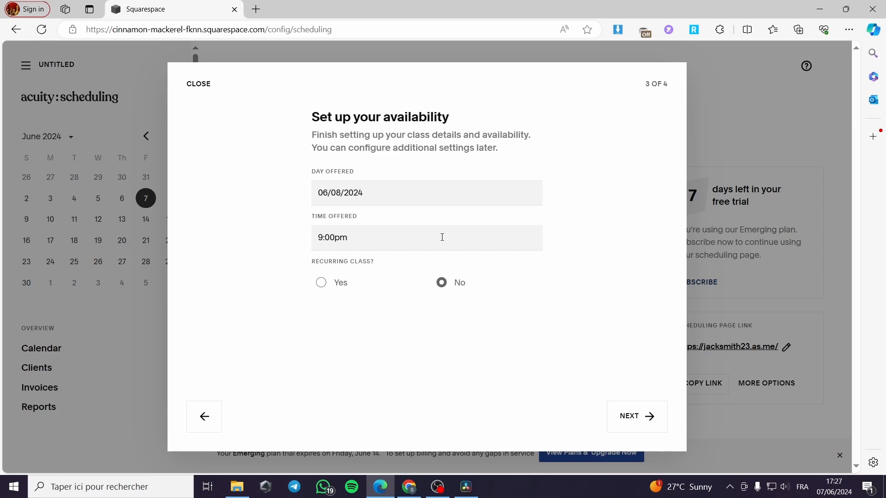
# Submit the class availability and open the payment settings to review the processors and booking payment options.
pyautogui.click(637, 421)
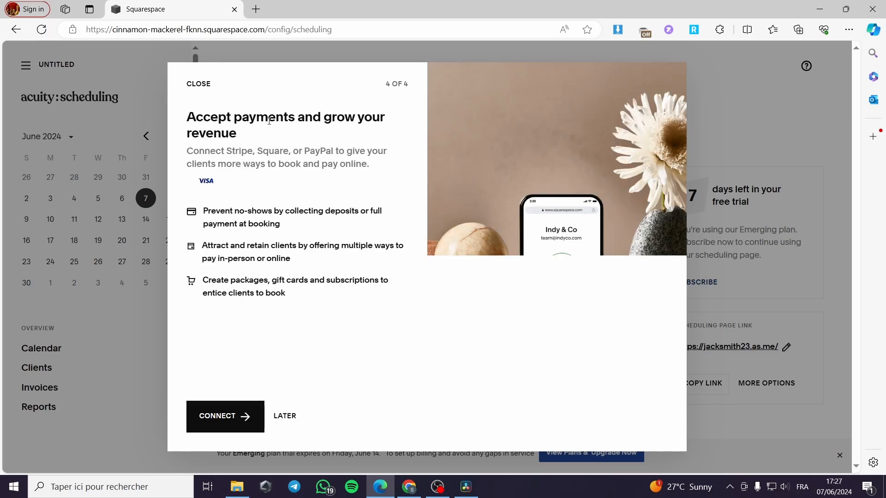
pyautogui.click(238, 417)
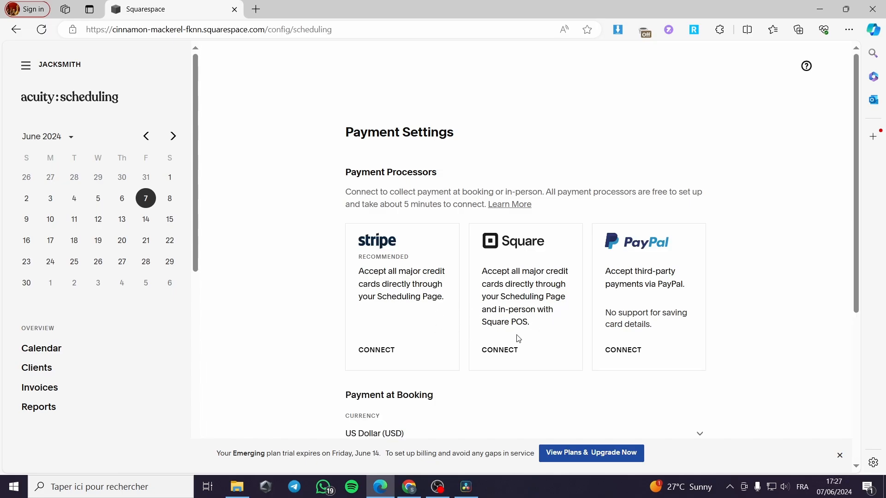
pyautogui.scroll(-3, 519, 339)
pyautogui.scroll(3, 557, 337)
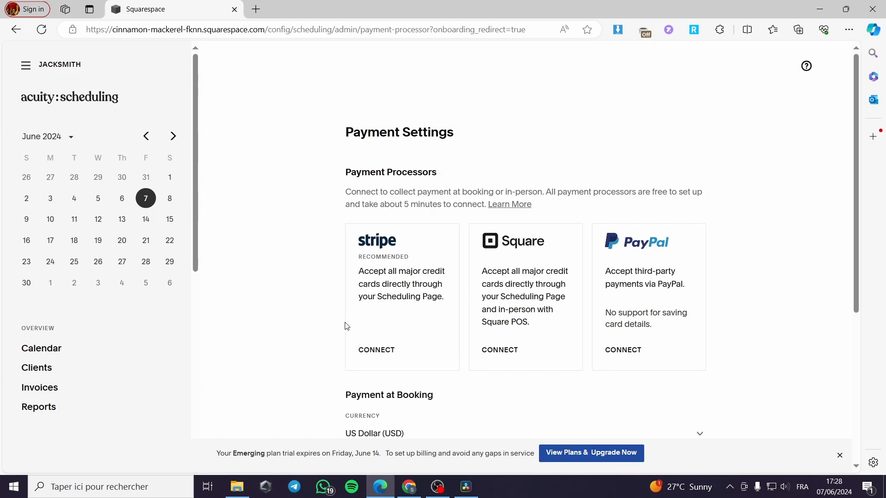
pyautogui.scroll(-3, 347, 326)
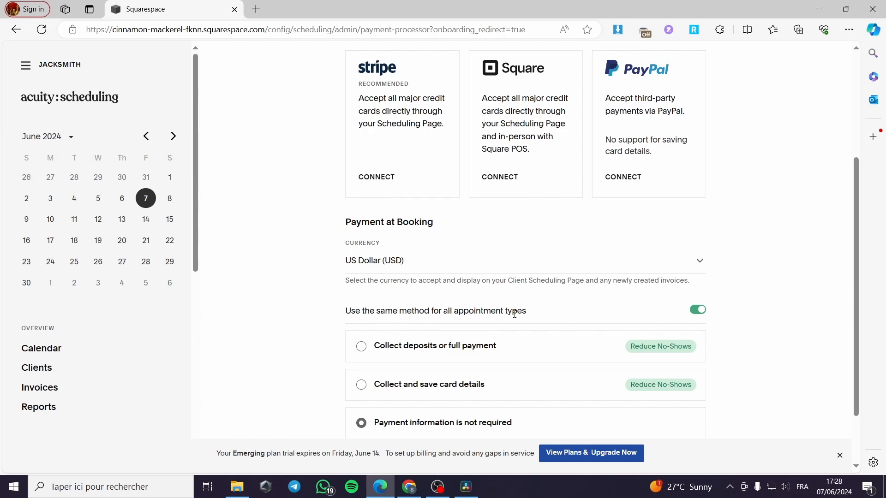
pyautogui.scroll(-2, 520, 321)
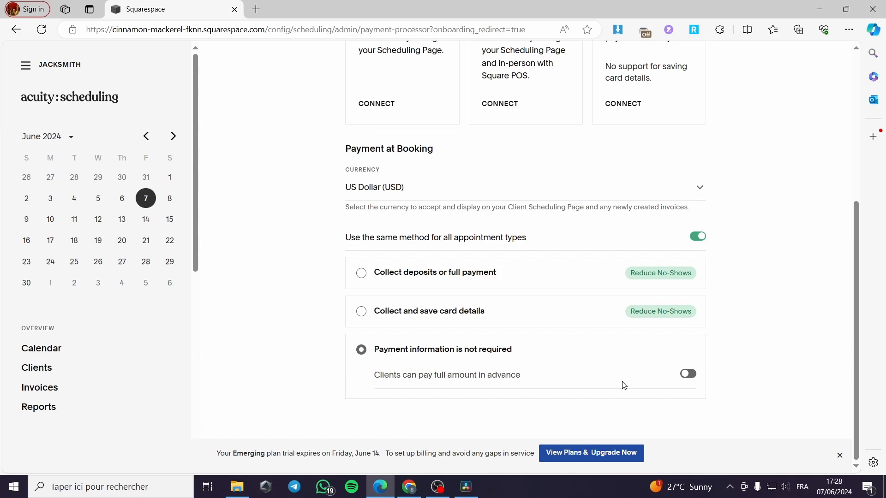
# Allow clients to pay the full amount in advance, and go back to the scheduling home page.
pyautogui.click(687, 373)
pyautogui.scroll(-2, 599, 388)
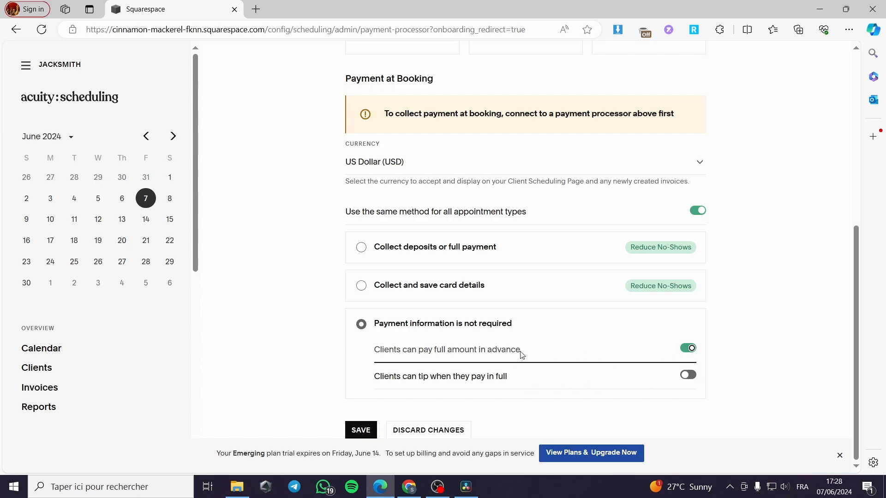
pyautogui.scroll(4, 554, 340)
pyautogui.scroll(3, 463, 242)
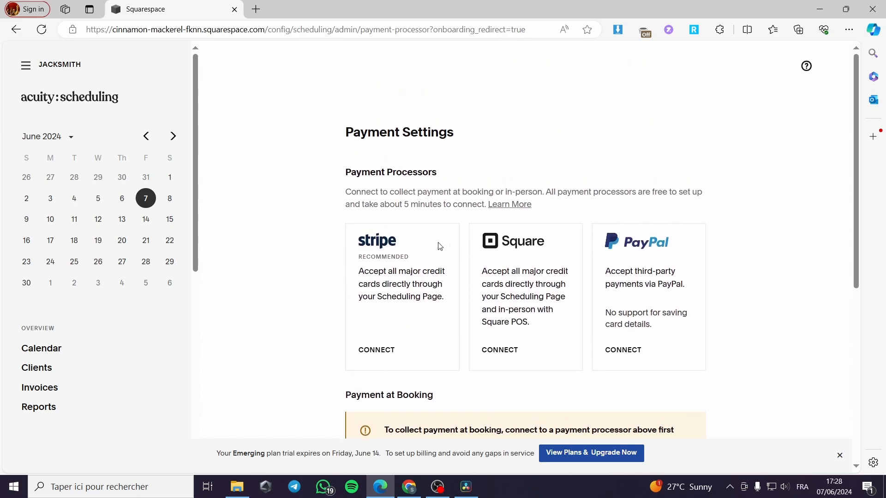
pyautogui.click(56, 102)
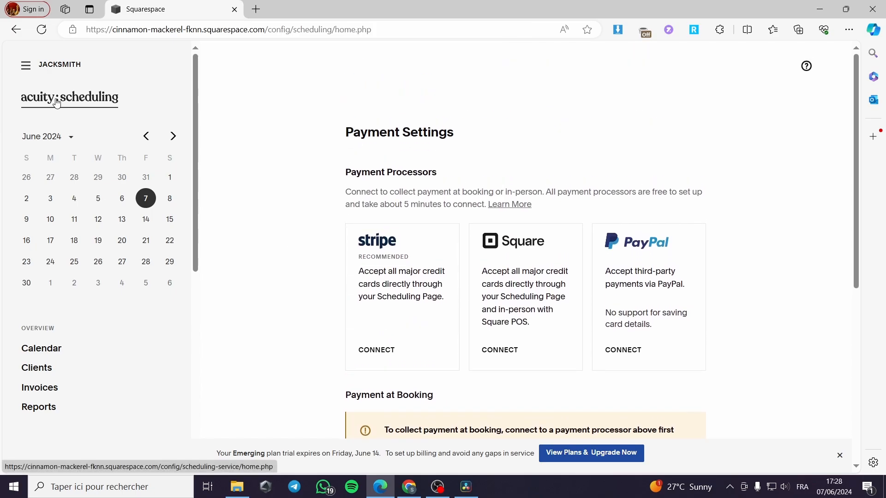
# Save the pending payment settings changes and expand the availability task on the scheduling home page.
pyautogui.click(52, 352)
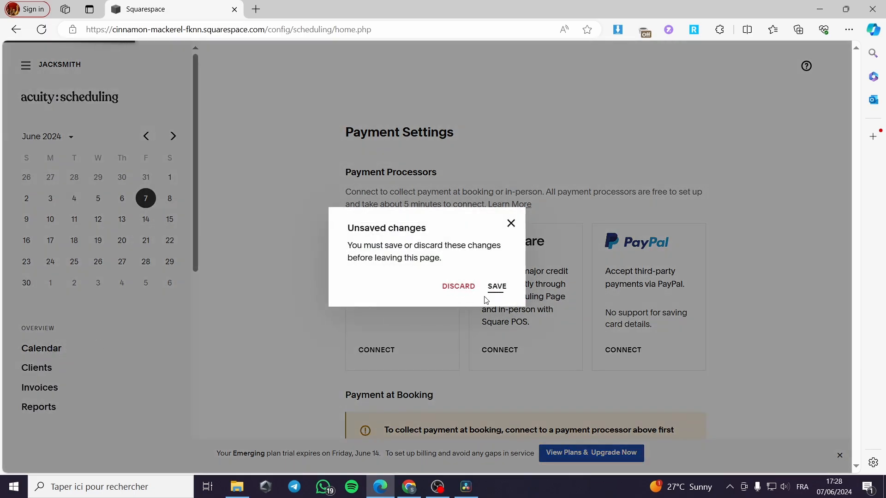
pyautogui.click(503, 294)
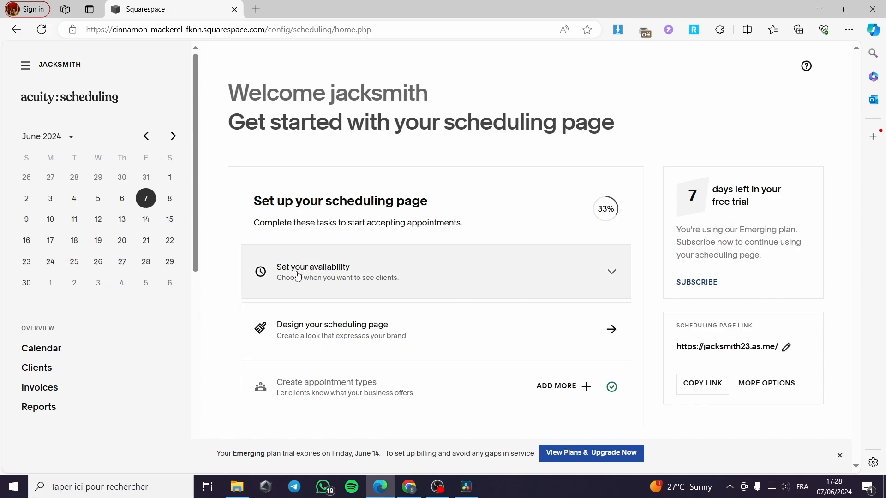
pyautogui.click(603, 274)
# Make Sunday available and Friday unavailable in the weekly availability.
pyautogui.scroll(-4, 462, 258)
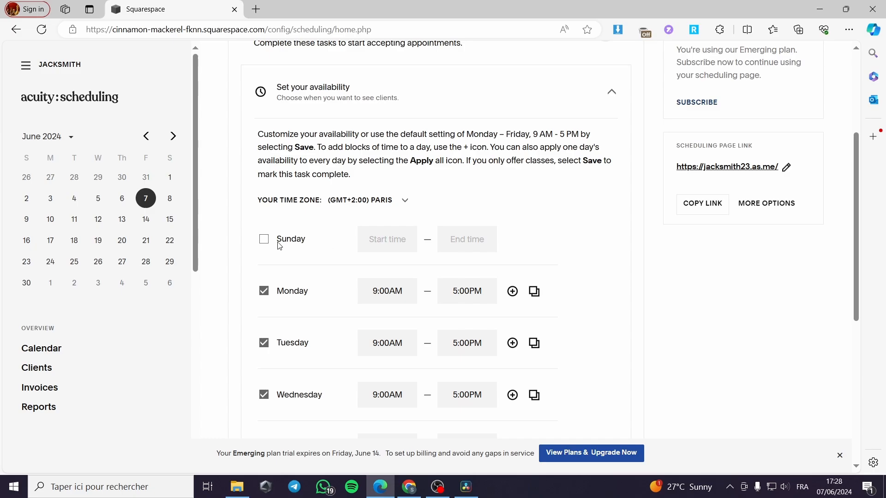
pyautogui.click(264, 242)
pyautogui.scroll(-6, 300, 257)
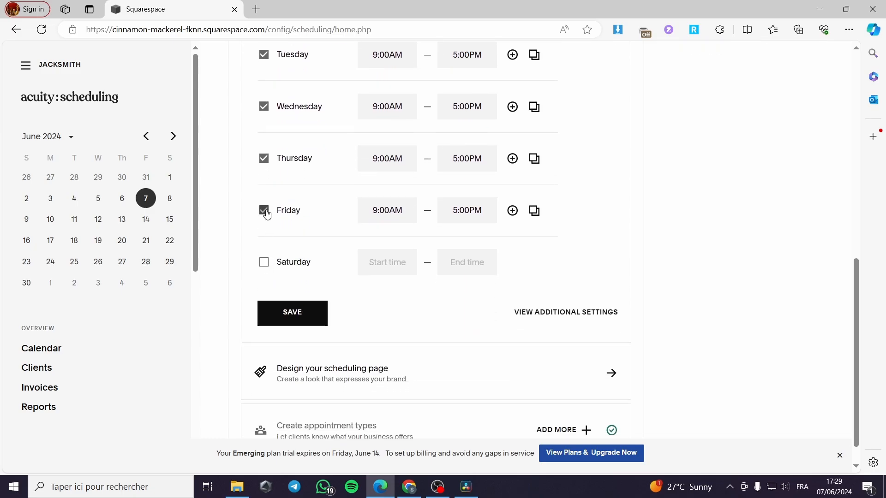
pyautogui.click(265, 211)
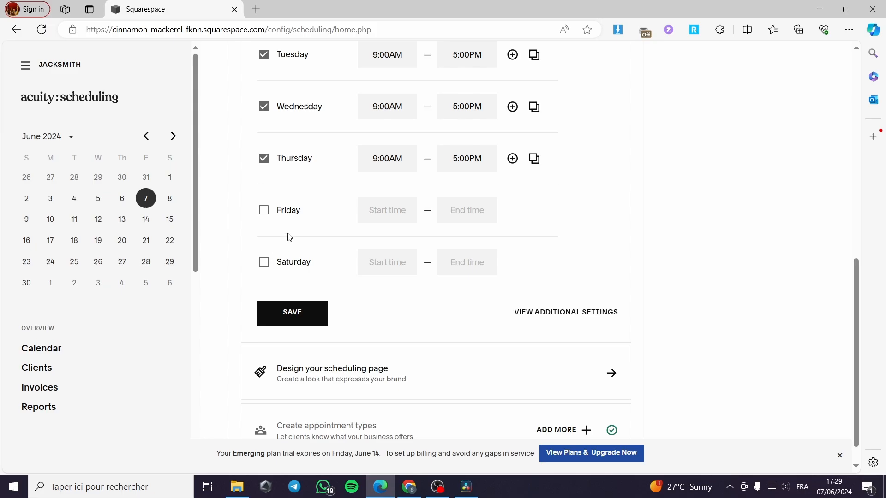
# Set the end time to 1:00PM for every day from Sunday to Thursday and save the availability.
pyautogui.scroll(1, 290, 238)
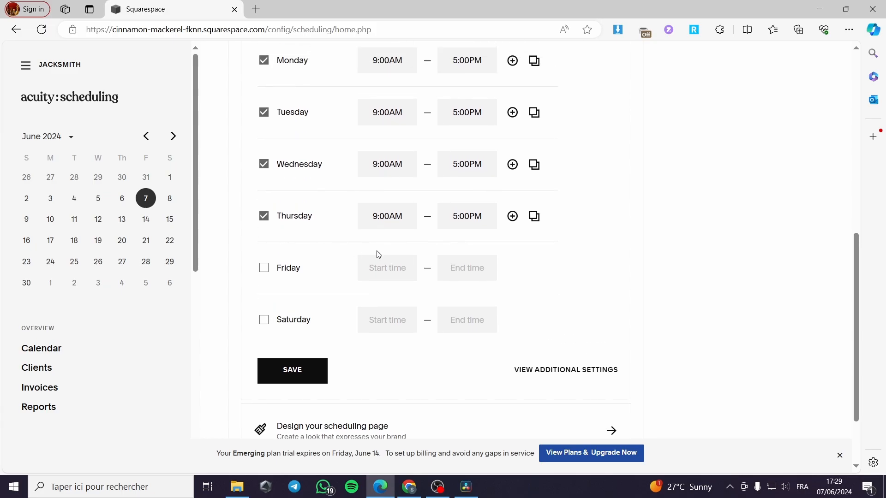
pyautogui.scroll(5, 379, 255)
pyautogui.scroll(-2, 287, 249)
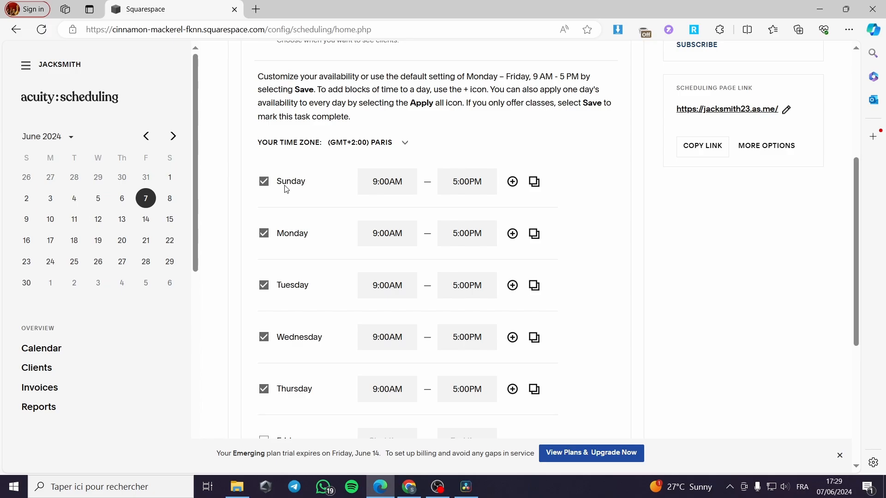
pyautogui.scroll(-3, 291, 198)
pyautogui.scroll(4, 293, 238)
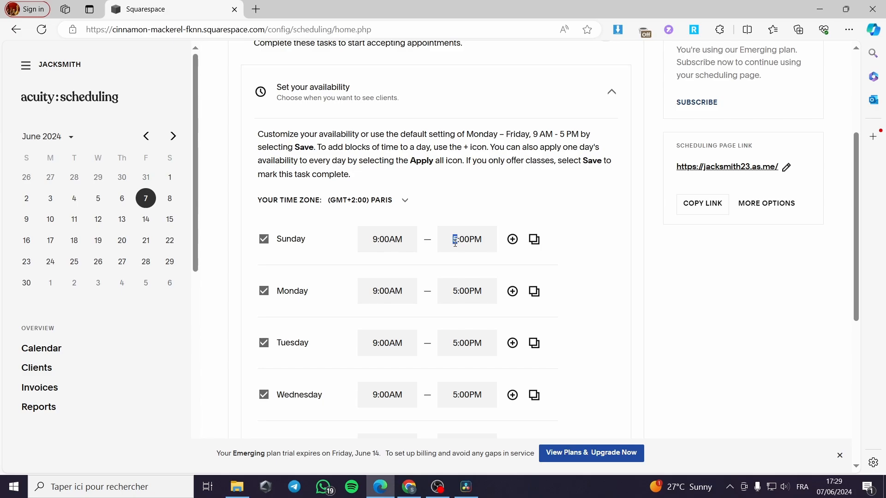
pyautogui.write('11')
pyautogui.moveTo(453, 341); pyautogui.dragTo(457, 341)
pyautogui.write('1')
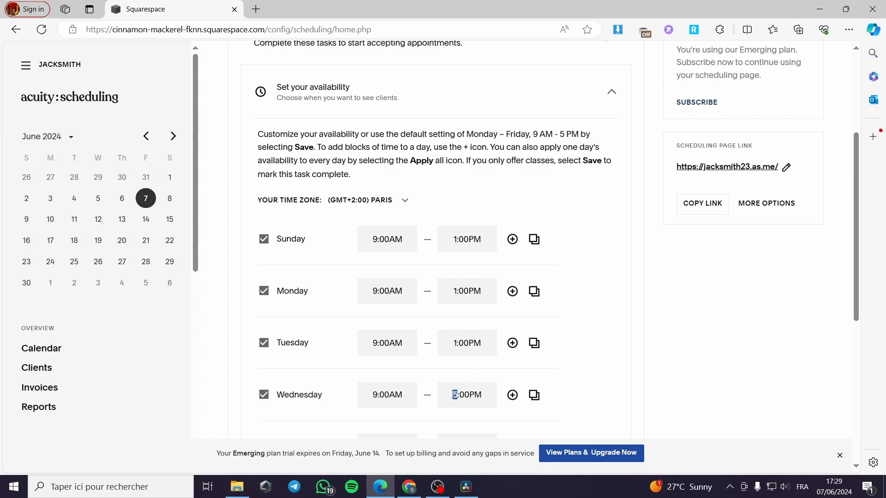
pyautogui.write('1')
pyautogui.scroll(-4, 486, 377)
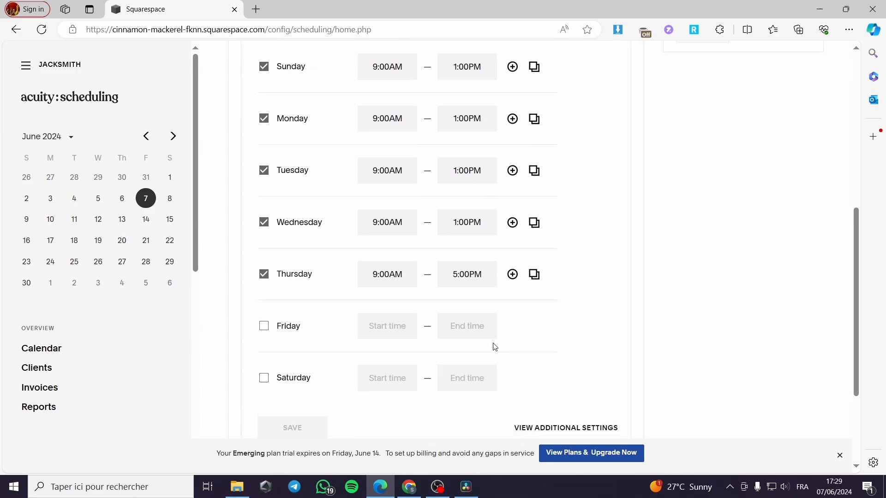
pyautogui.click(457, 275)
pyautogui.write('1')
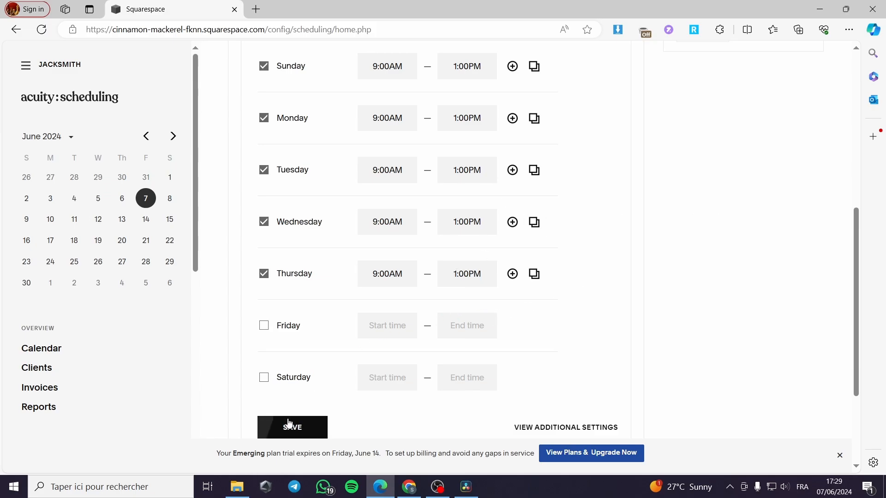
pyautogui.click(290, 425)
# Open the scheduling page's design settings, try the Monthly template, and set the template back to Daily.
pyautogui.scroll(-3, 497, 341)
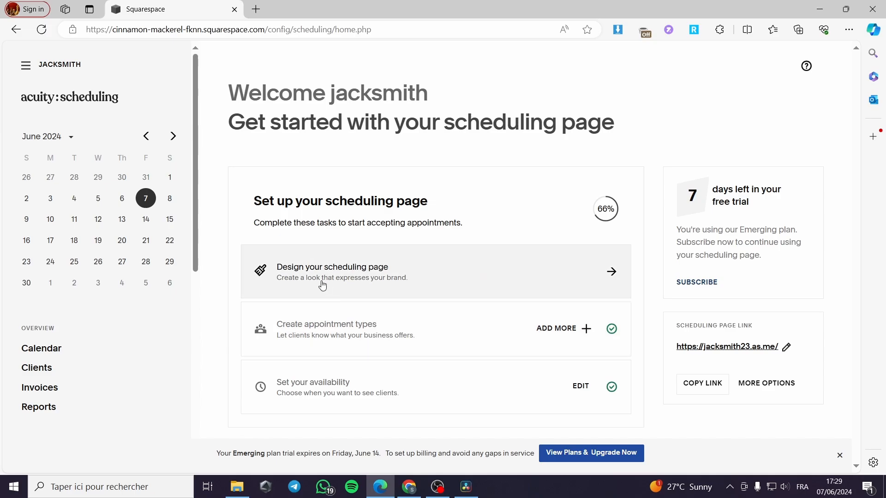
pyautogui.click(604, 271)
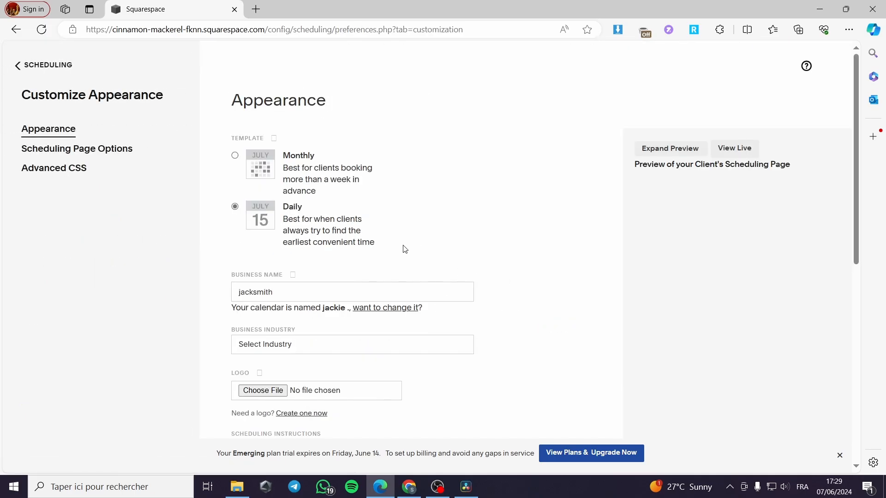
pyautogui.moveTo(274, 139)
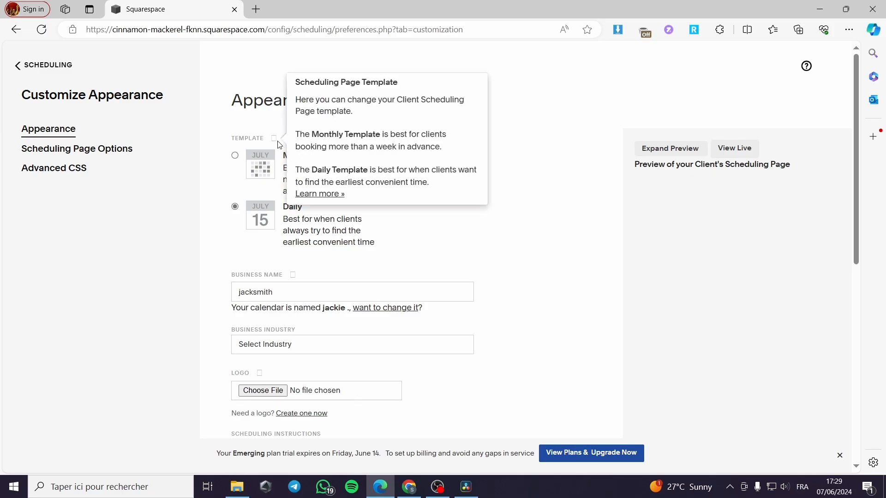
pyautogui.click(235, 155)
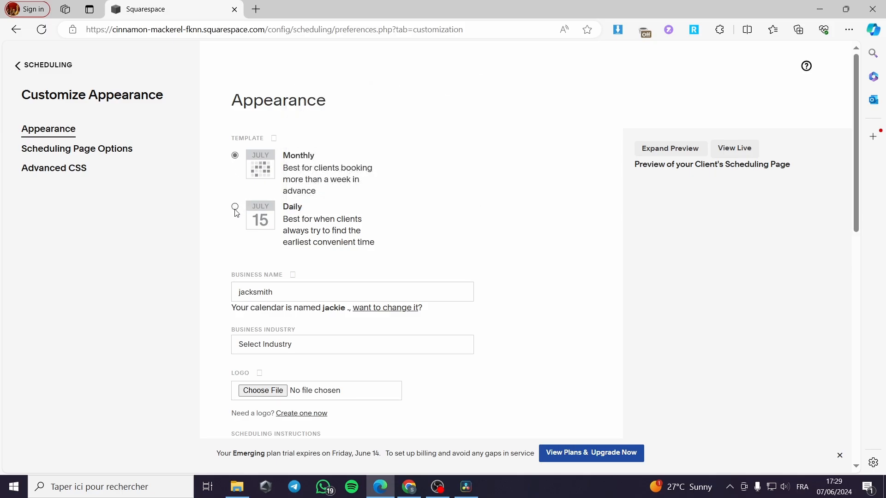
pyautogui.click(235, 207)
# Set the business industry to Bakery.
pyautogui.scroll(-2, 332, 226)
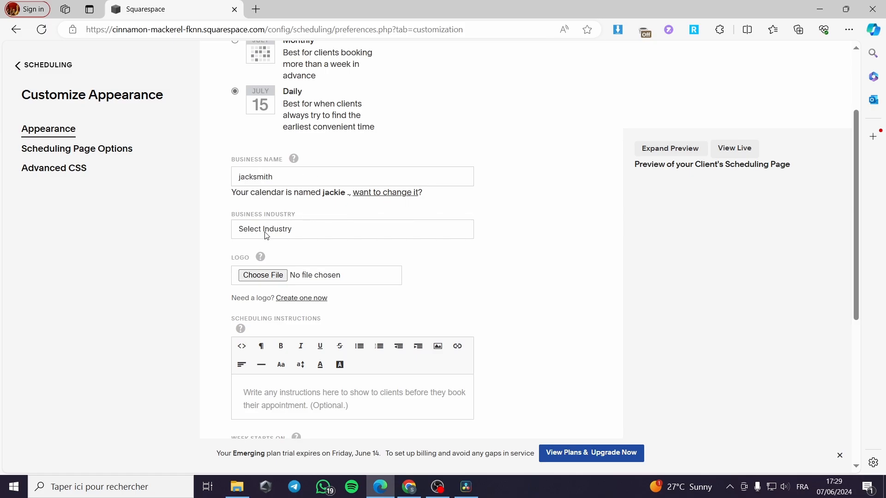
pyautogui.click(282, 234)
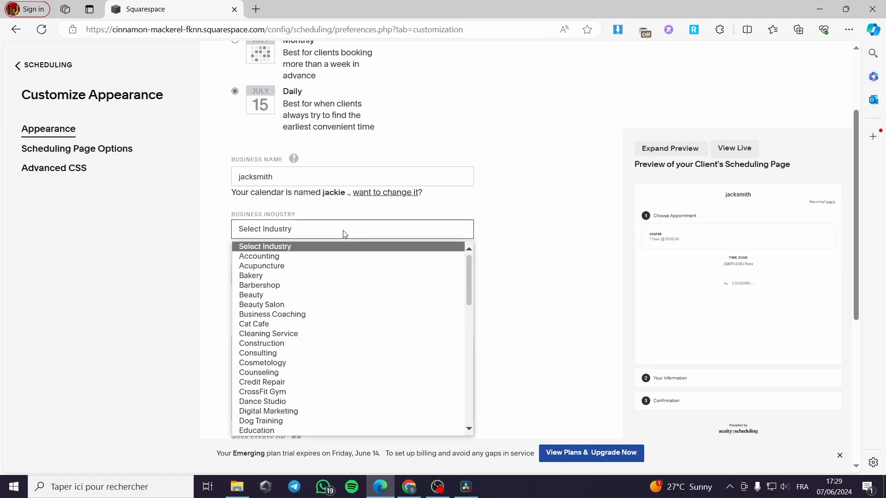
pyautogui.click(343, 277)
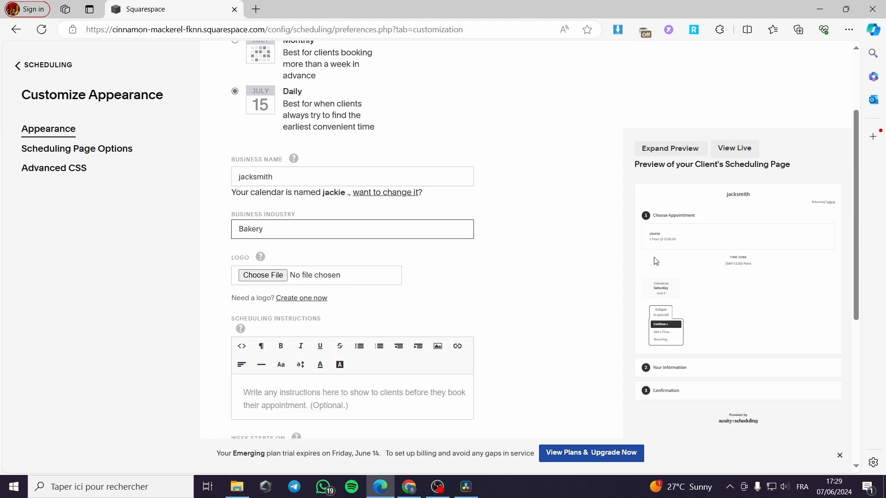
# Choose the logoo PNG file from the downloads folder (Téléchargements) as the business logo.
pyautogui.click(275, 276)
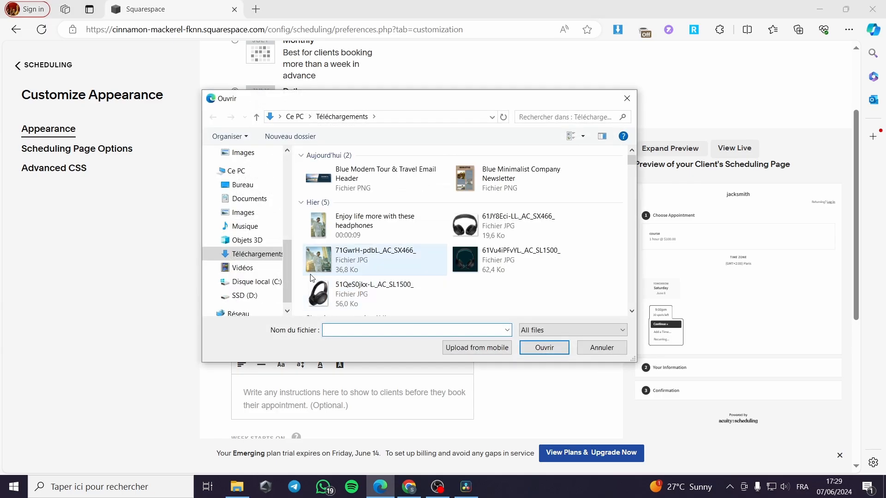
pyautogui.scroll(-10, 419, 259)
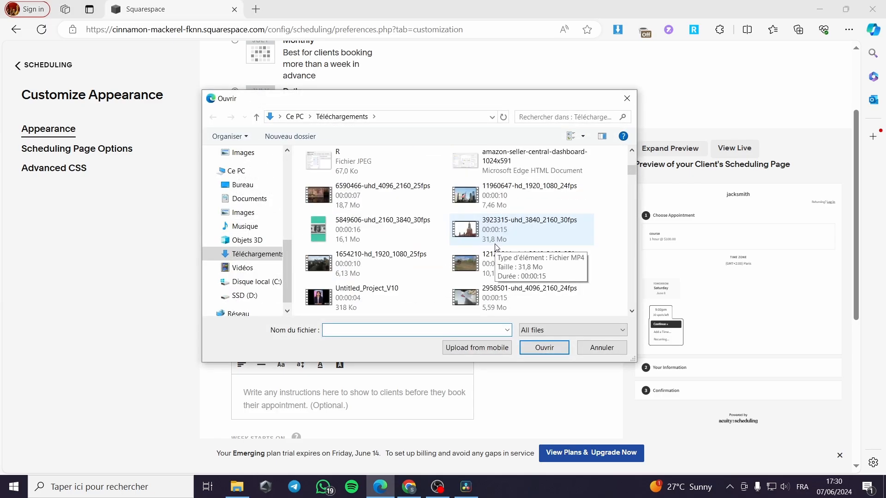
pyautogui.scroll(-5, 504, 252)
pyautogui.scroll(-6, 505, 251)
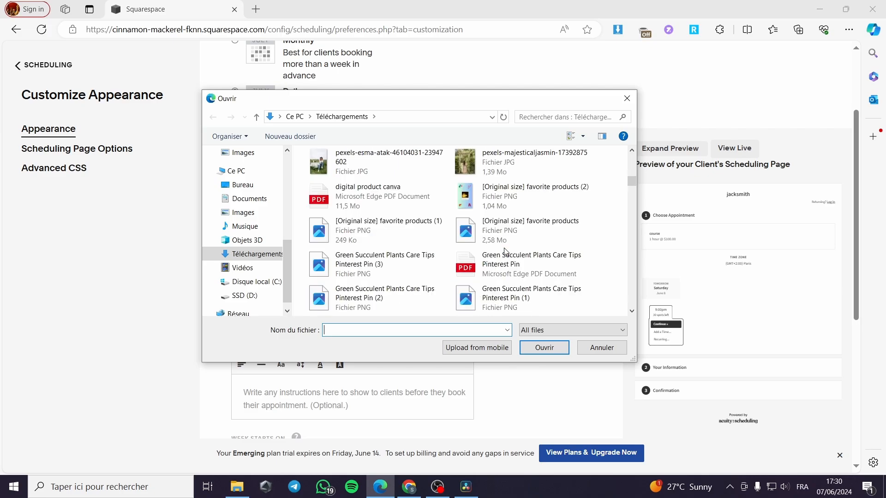
pyautogui.scroll(-3, 505, 251)
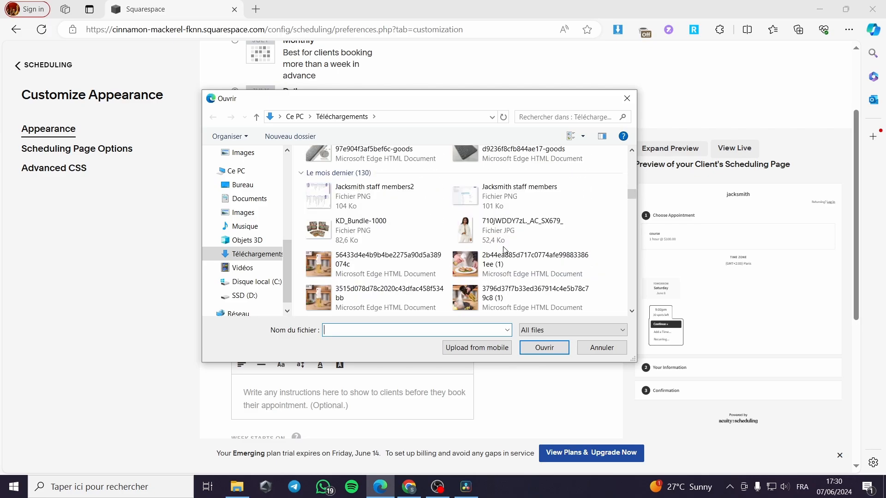
pyautogui.scroll(-3, 474, 245)
pyautogui.scroll(-3, 474, 245)
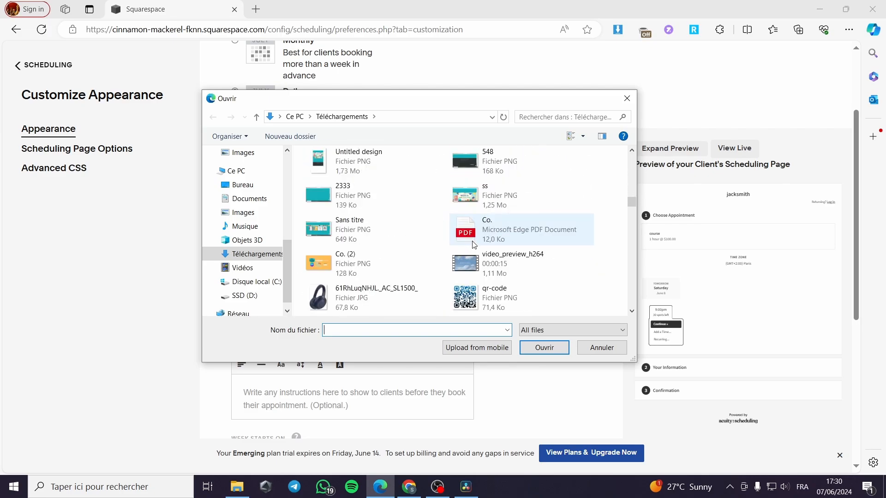
pyautogui.scroll(-6, 513, 247)
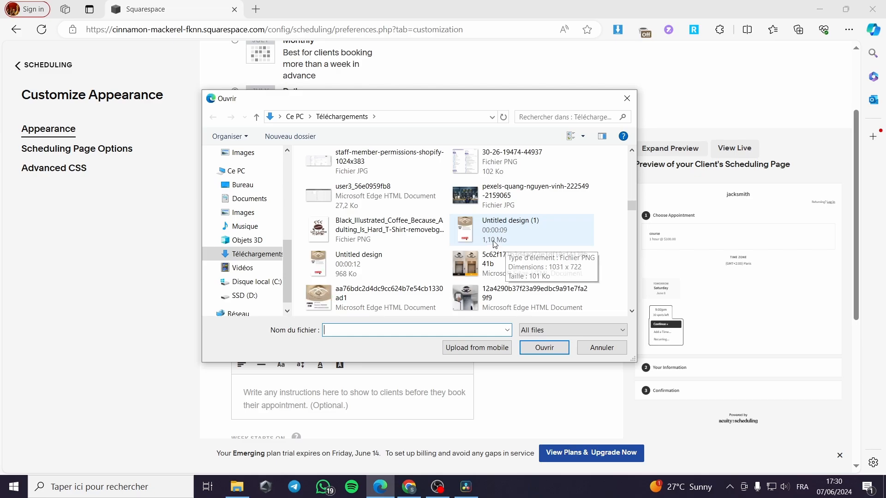
pyautogui.scroll(-3, 495, 244)
pyautogui.scroll(-3, 494, 244)
pyautogui.scroll(-6, 494, 244)
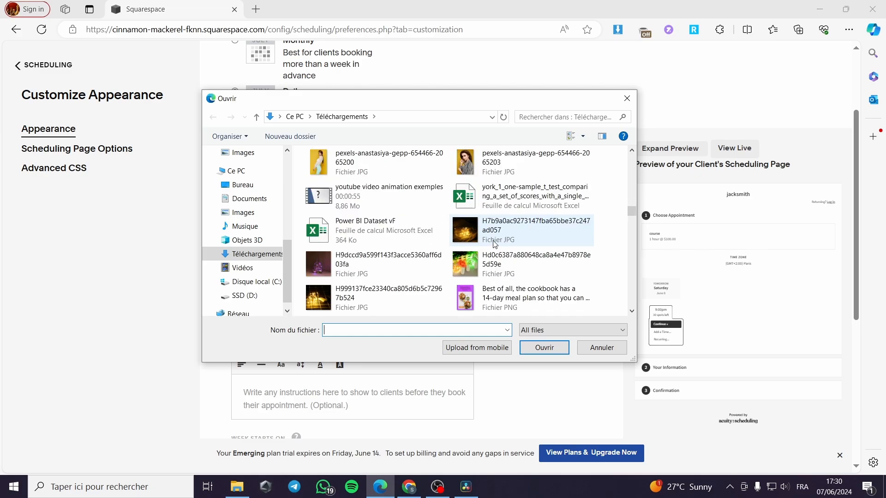
pyautogui.scroll(-3, 494, 245)
pyautogui.scroll(-12, 495, 245)
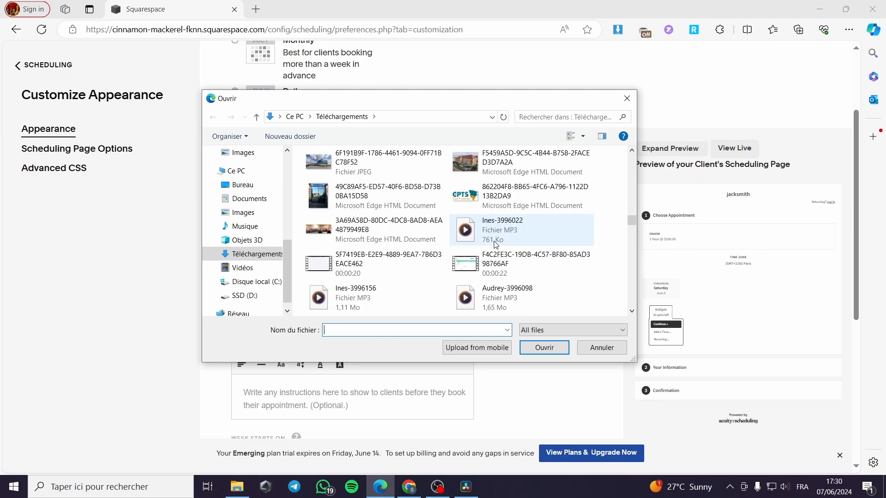
pyautogui.scroll(-3, 496, 228)
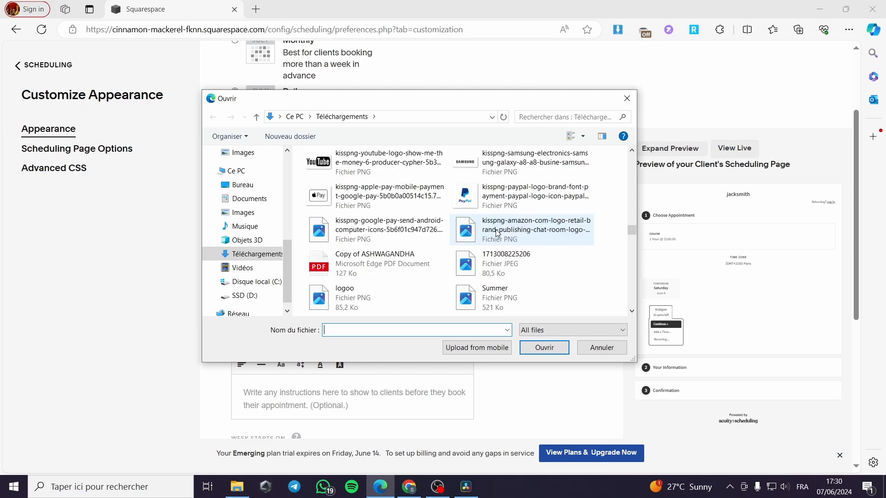
pyautogui.scroll(-3, 496, 229)
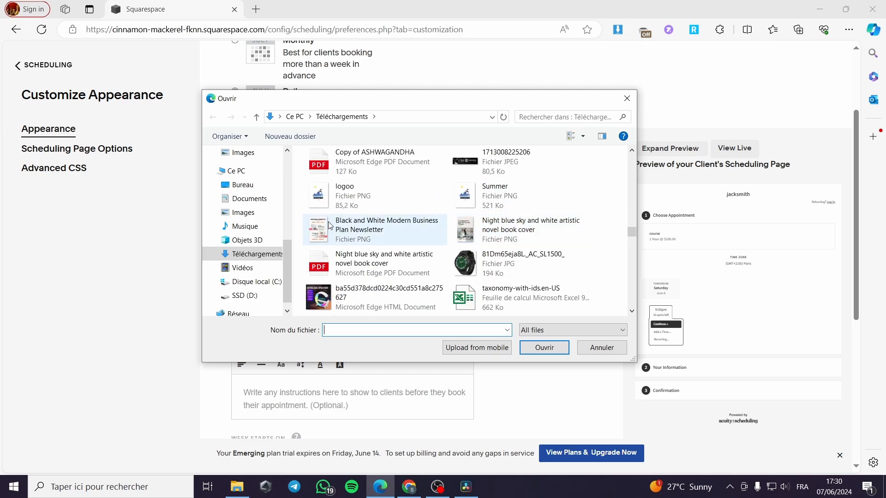
pyautogui.click(351, 195)
pyautogui.click(545, 347)
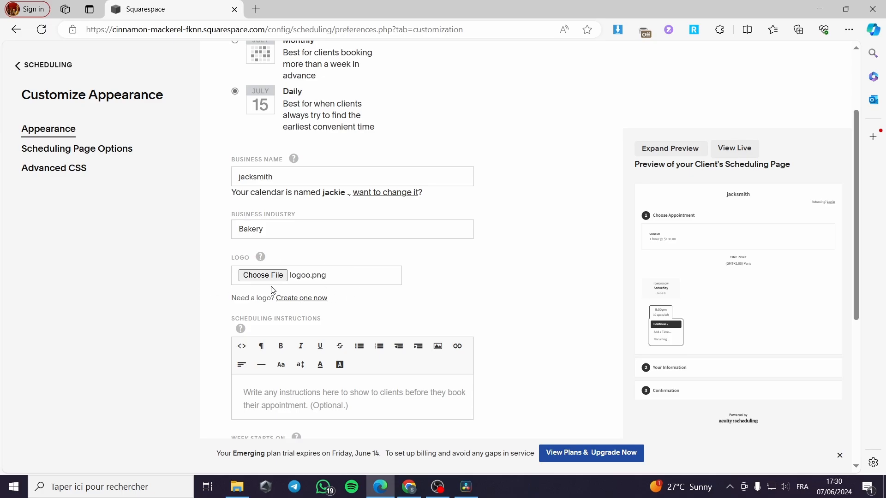
# Enter the scheduling instructions "Prepare the necessary ducuments and note books to write".
pyautogui.scroll(-1, 359, 300)
pyautogui.scroll(-1, 341, 298)
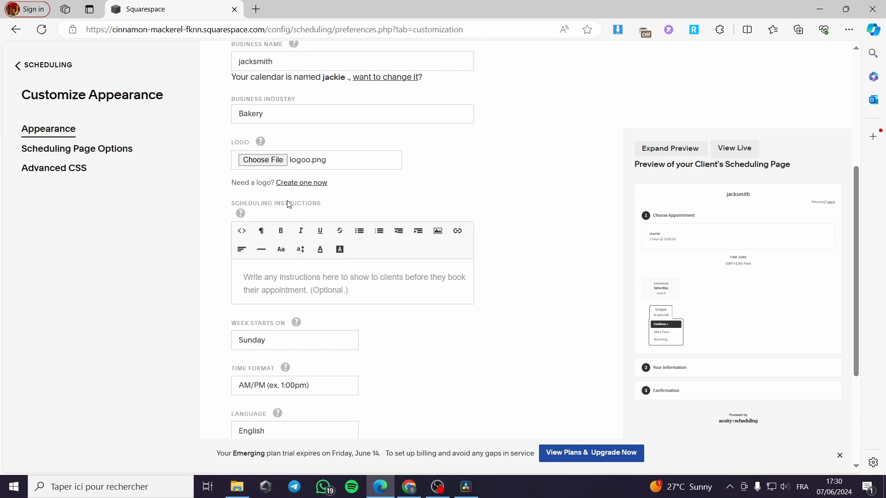
pyautogui.click(270, 277)
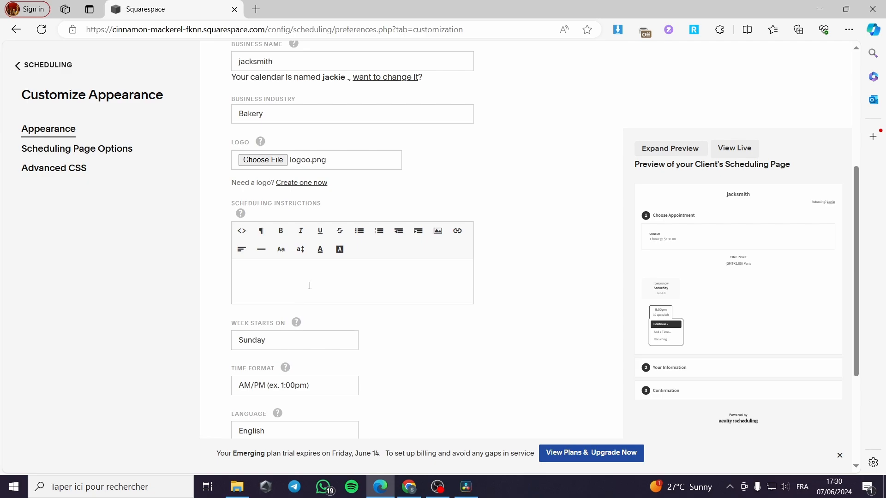
pyautogui.click(356, 273)
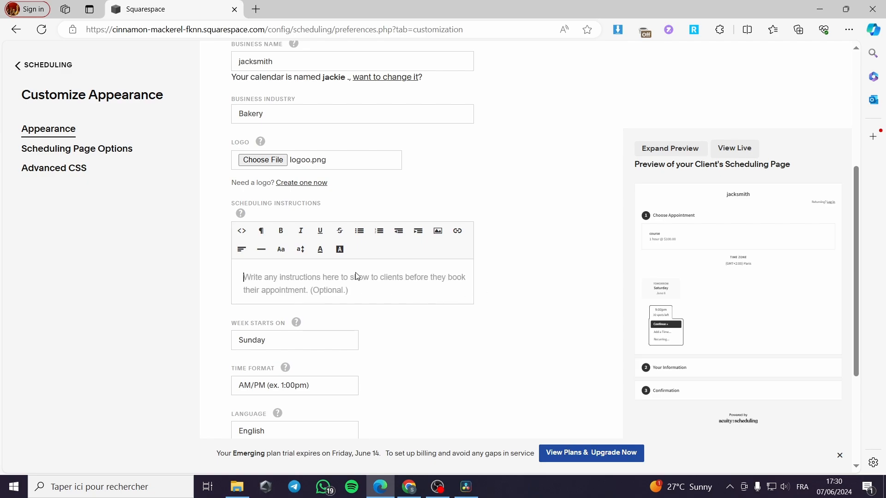
pyautogui.click(356, 274)
pyautogui.write('Prepa')
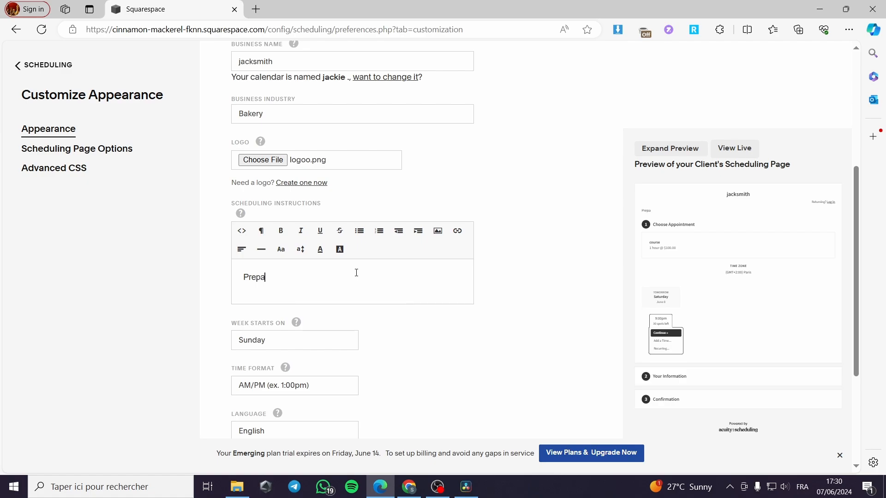
pyautogui.write('re')
pyautogui.write('the necessary ')
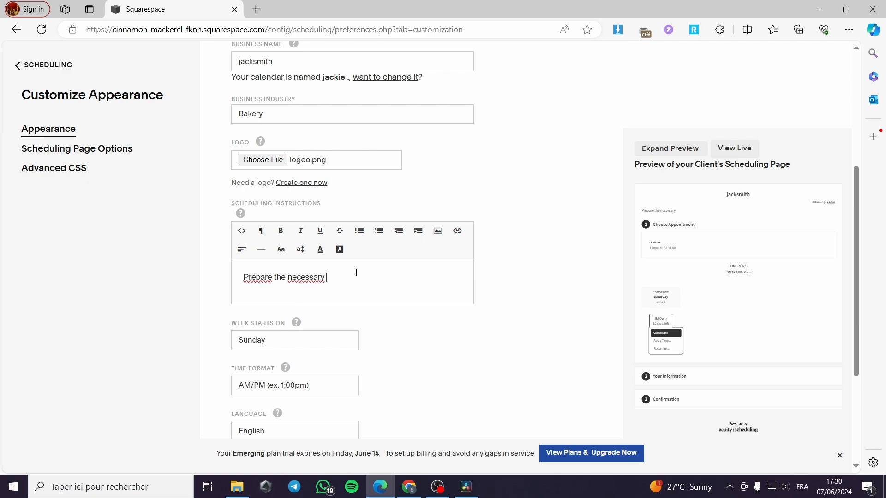
pyautogui.write('ducumenta')
pyautogui.press('BackSpace')
pyautogui.write('s and note books to write')
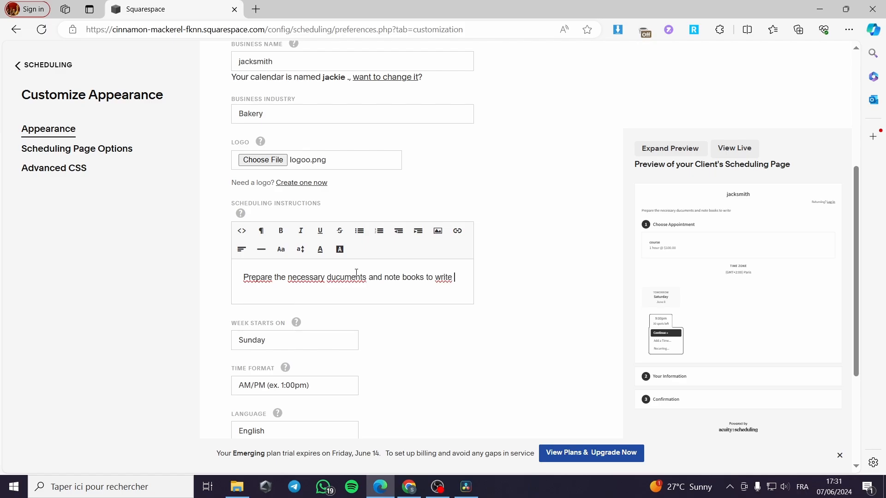
# Finish the scheduling instructions with "down the methods and secret recepies." and keep Sunday as the first day of the week.
pyautogui.write('down the method')
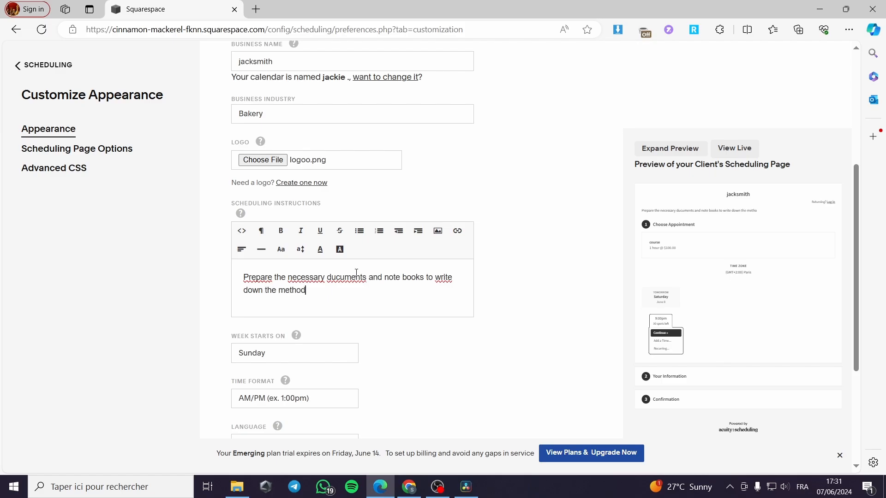
pyautogui.write('s and secret recepies.')
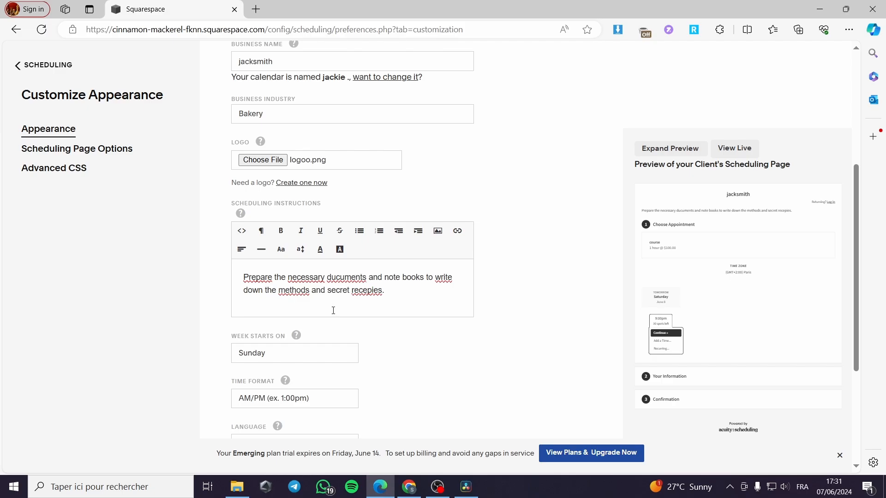
pyautogui.scroll(-1, 373, 349)
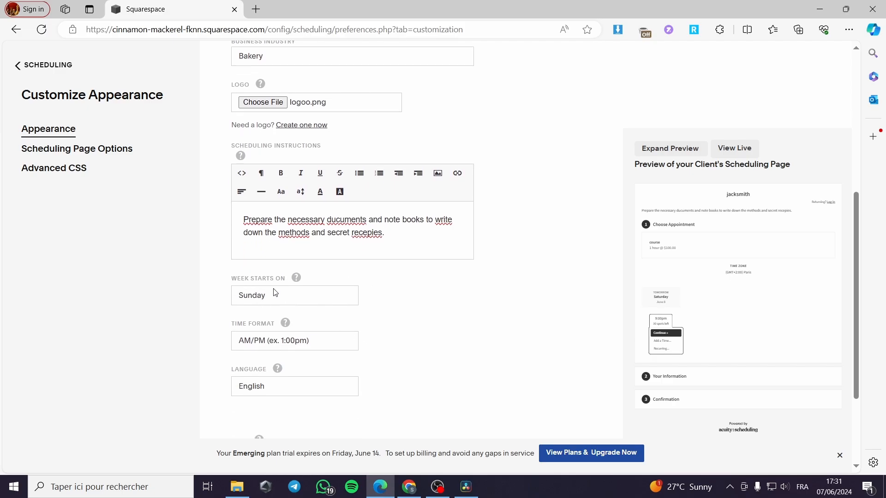
pyautogui.scroll(-1, 275, 293)
pyautogui.click(291, 241)
pyautogui.click(355, 250)
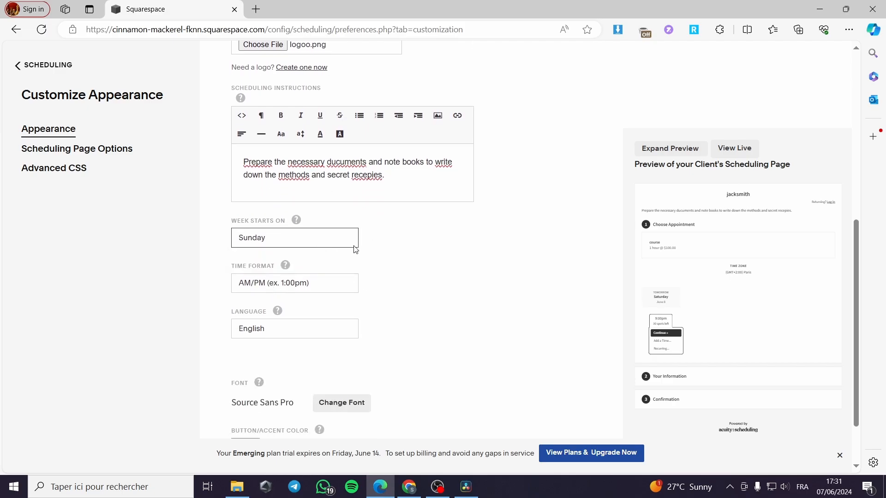
# Try the Roboto Condensed font for the scheduling page, set the font to Oswald, and save the appearance changes.
pyautogui.scroll(-1, 317, 284)
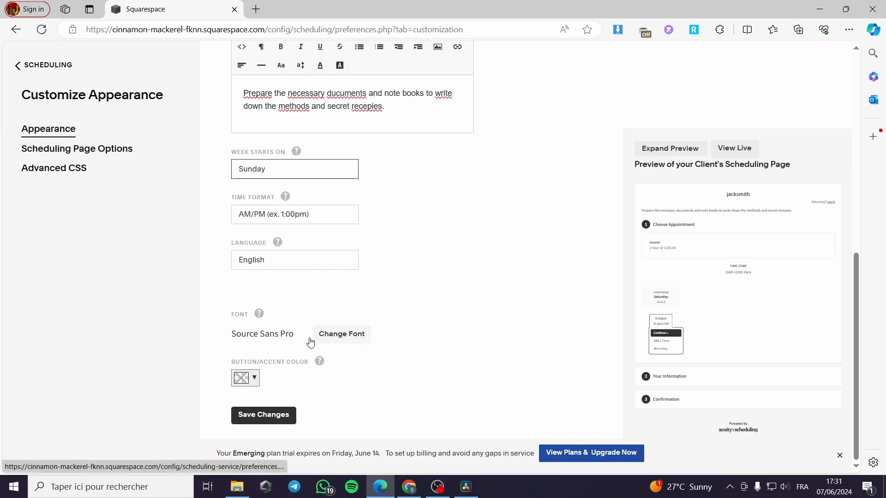
pyautogui.click(337, 339)
pyautogui.scroll(-2, 277, 315)
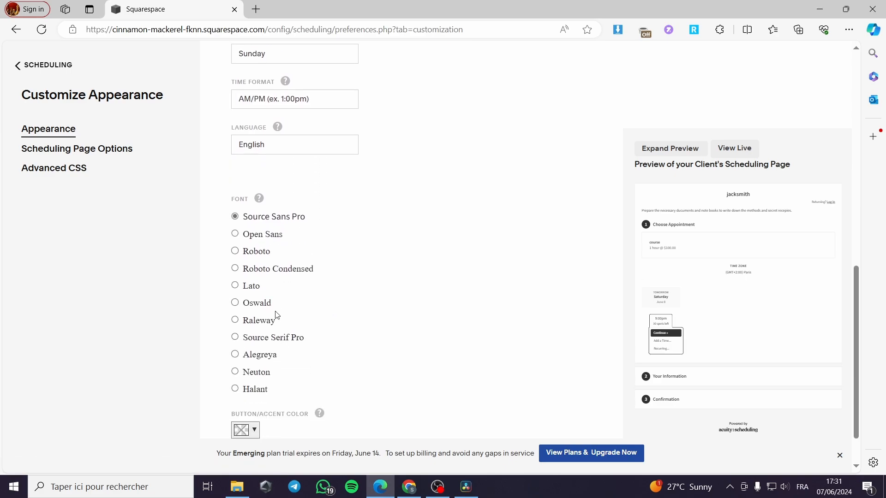
pyautogui.click(281, 272)
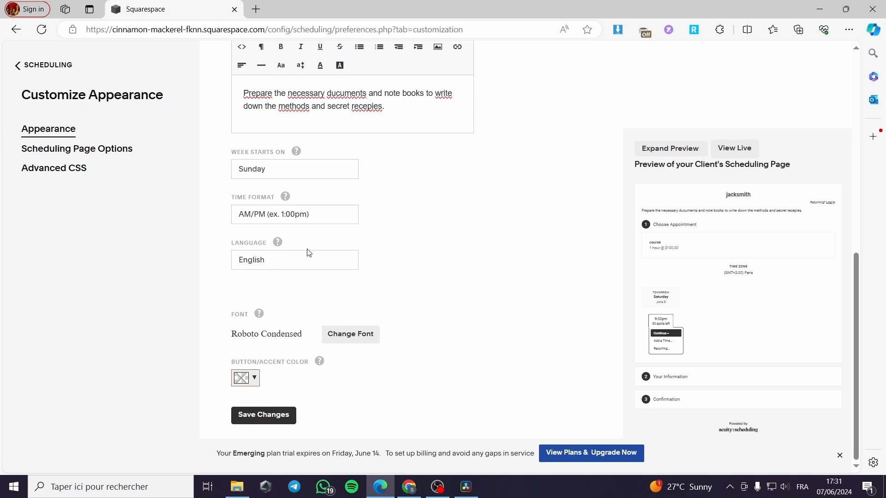
pyautogui.click(347, 339)
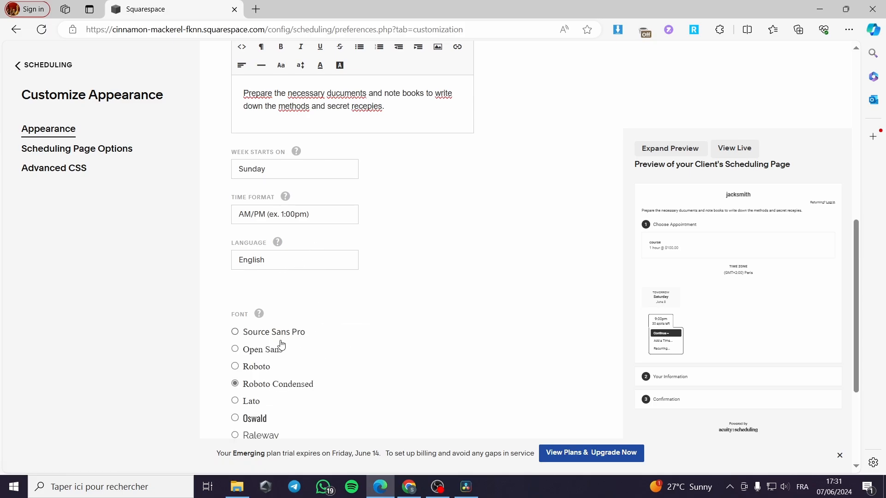
pyautogui.scroll(-2, 264, 378)
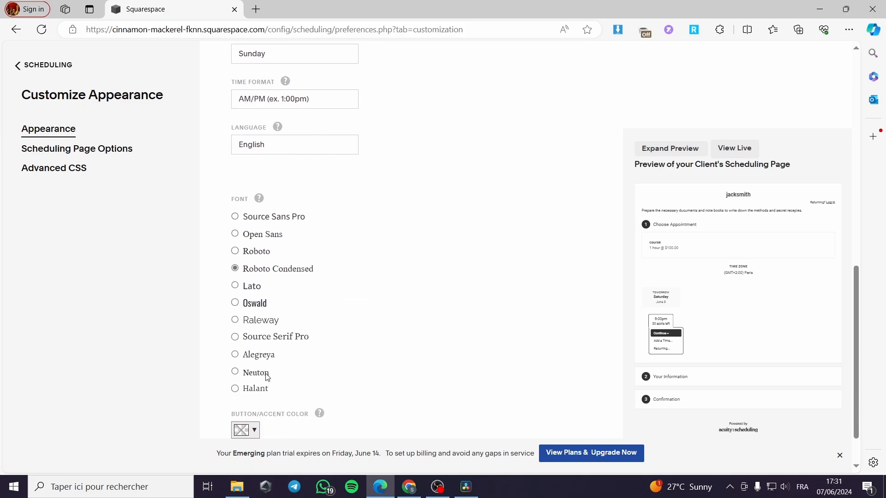
pyautogui.click(262, 306)
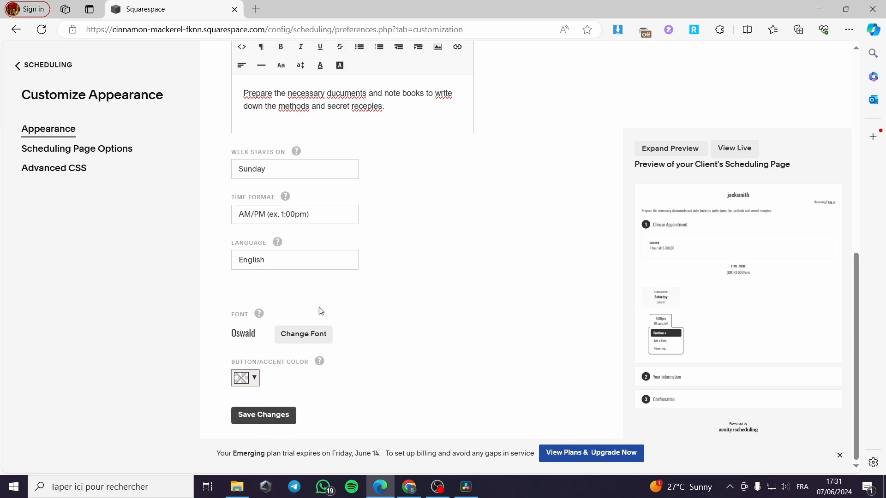
pyautogui.click(245, 411)
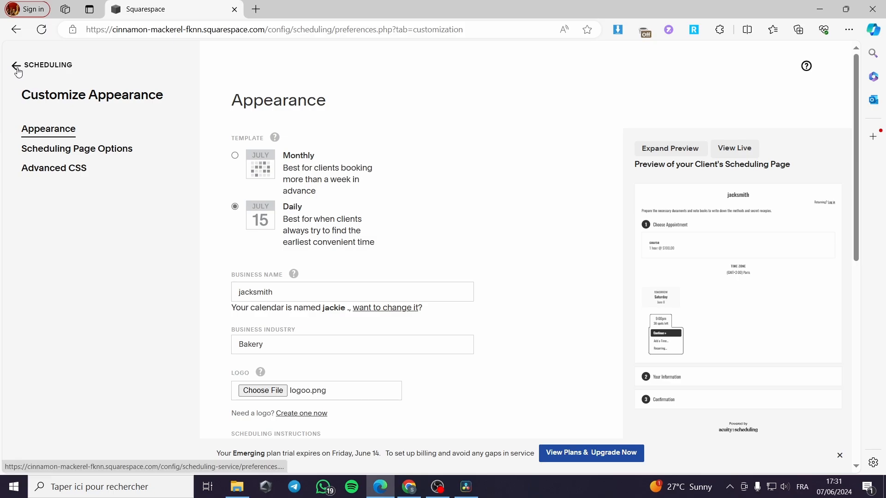
# Return to the scheduling calendar and label the 9:30am consultation on Friday, June 7 as Confirmed.
pyautogui.click(17, 70)
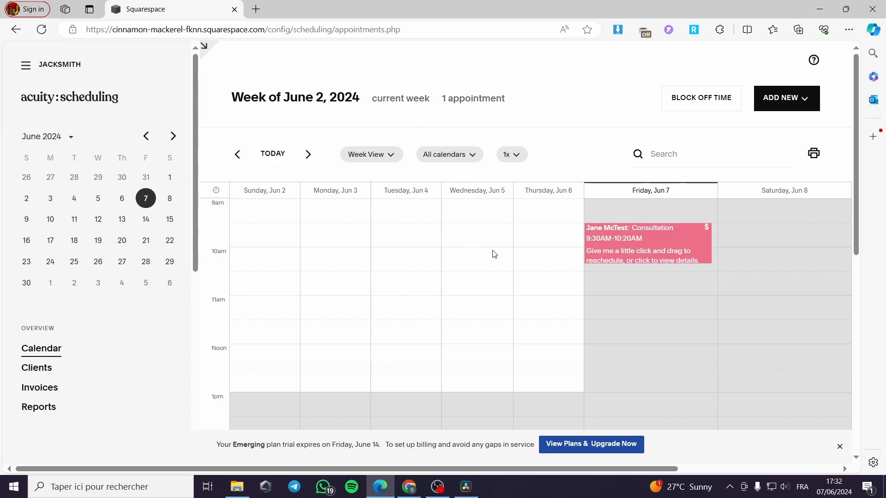
pyautogui.scroll(-9, 377, 238)
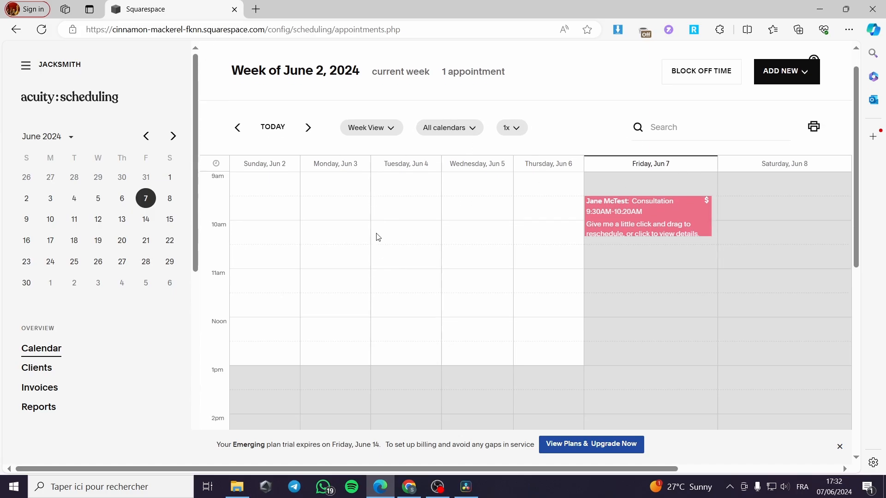
pyautogui.scroll(10, 417, 279)
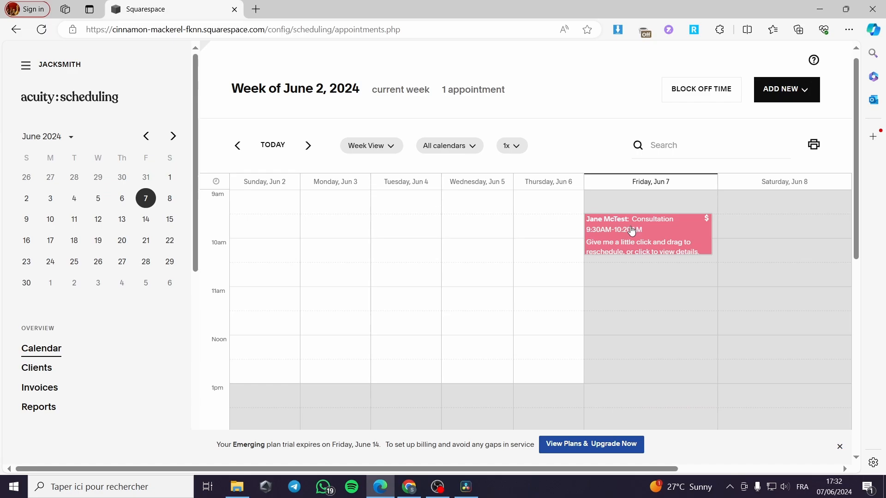
pyautogui.click(657, 230)
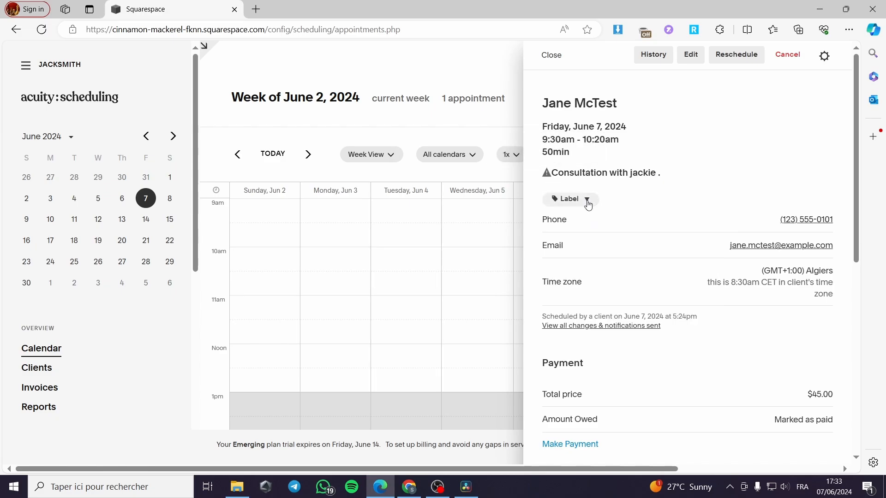
pyautogui.click(588, 200)
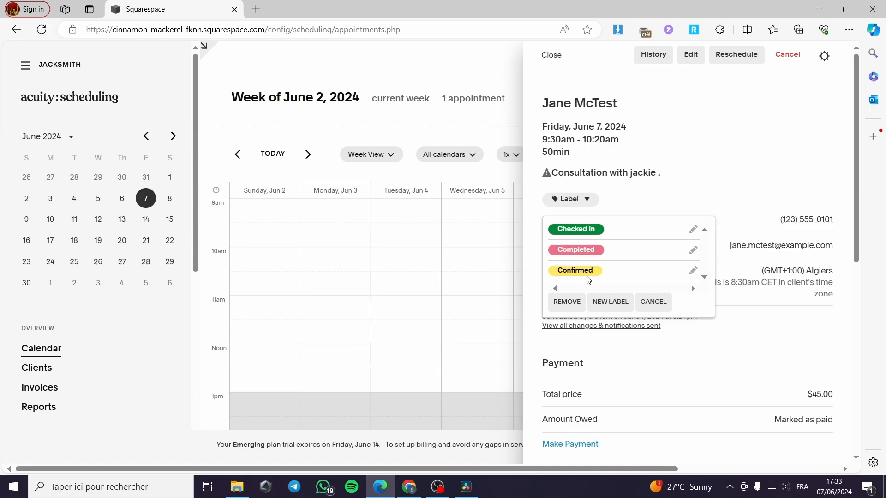
pyautogui.click(644, 267)
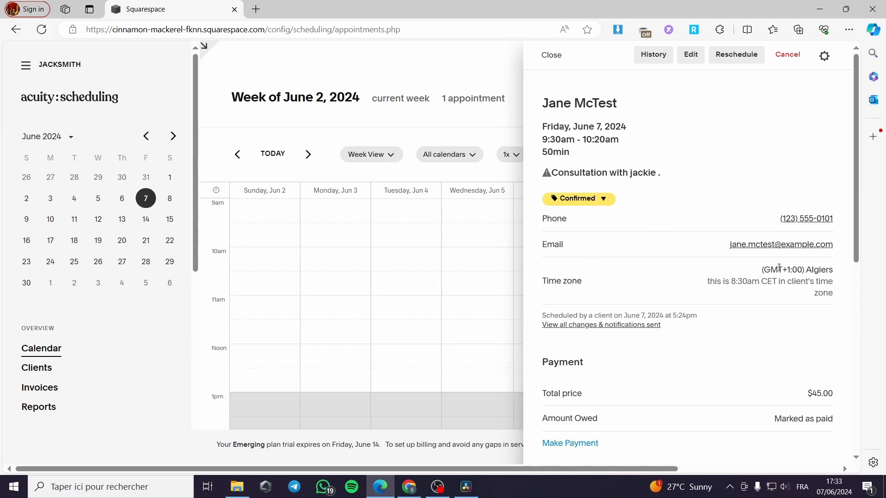
# Review the consultation's contact, payment, notes and history details.
pyautogui.scroll(-4, 653, 285)
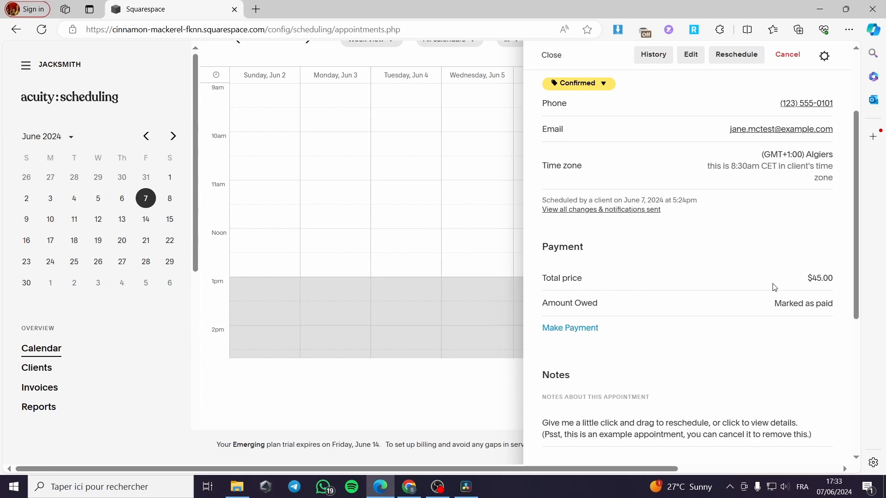
pyautogui.scroll(-4, 608, 212)
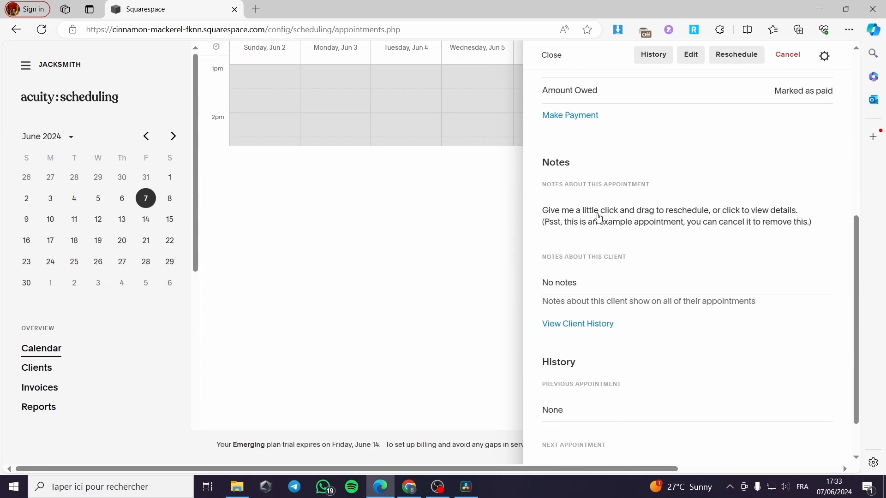
pyautogui.scroll(-1, 586, 202)
pyautogui.scroll(6, 421, 279)
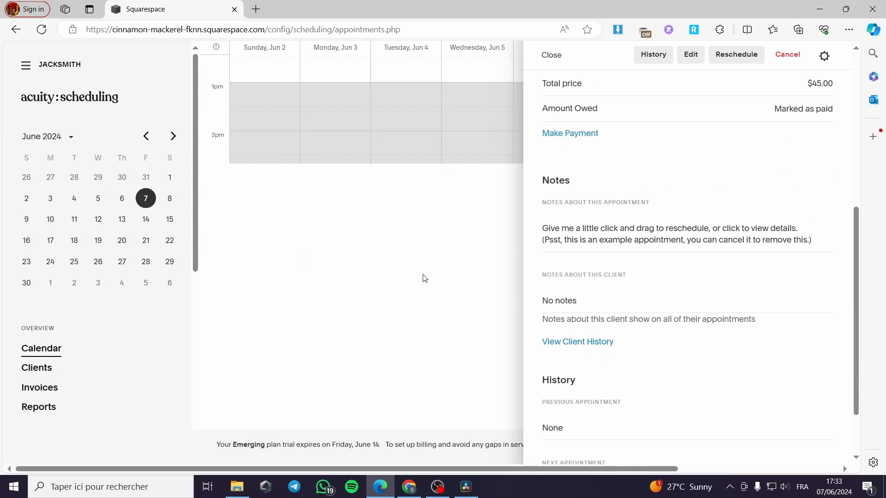
pyautogui.scroll(2, 423, 254)
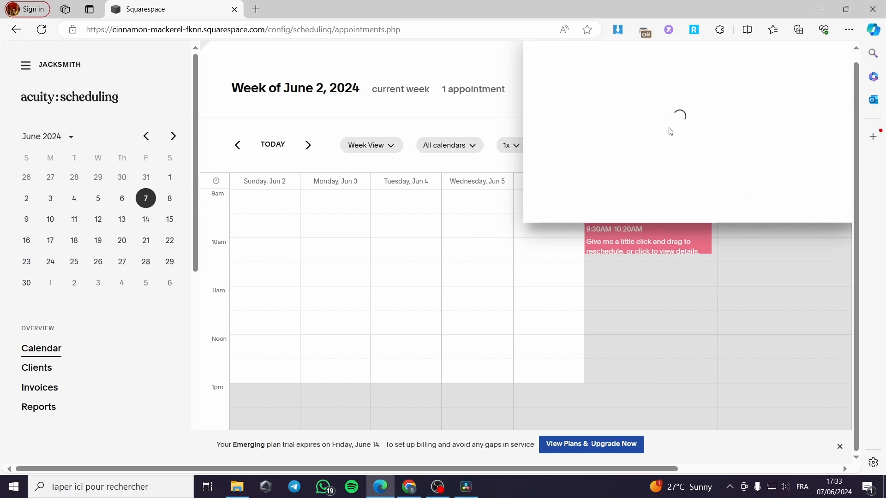
pyautogui.click(424, 273)
pyautogui.scroll(1, 444, 279)
pyautogui.scroll(-1, 538, 287)
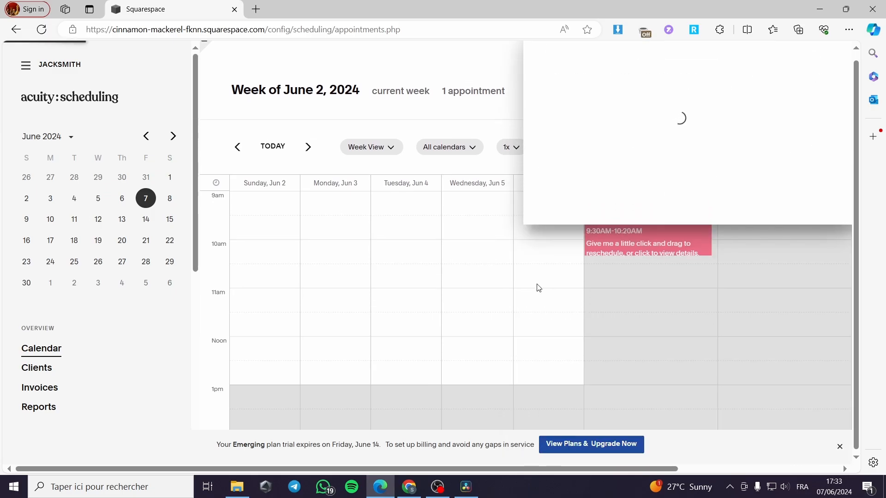
pyautogui.scroll(-1, 727, 415)
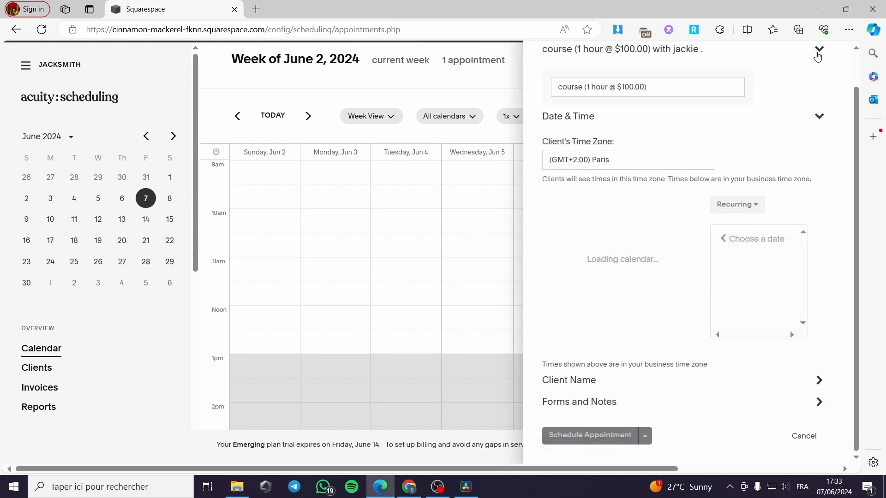
pyautogui.click(818, 56)
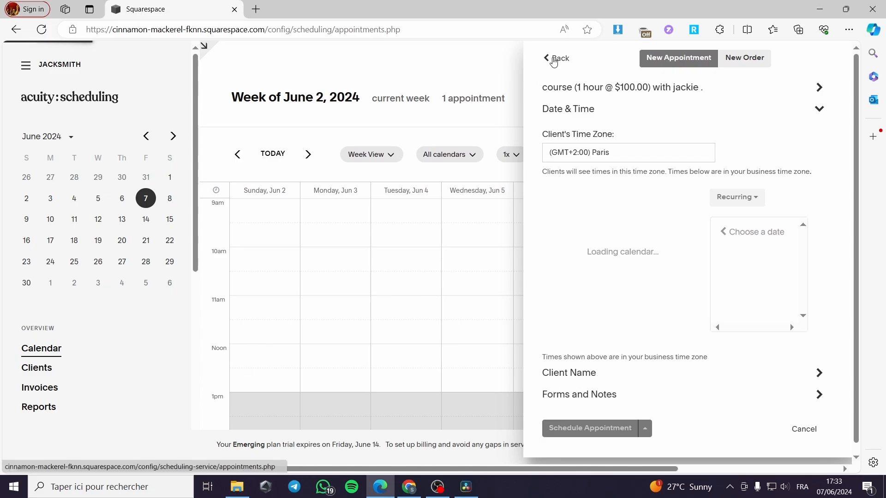
pyautogui.click(554, 62)
pyautogui.scroll(-1, 731, 237)
pyautogui.scroll(1, 761, 182)
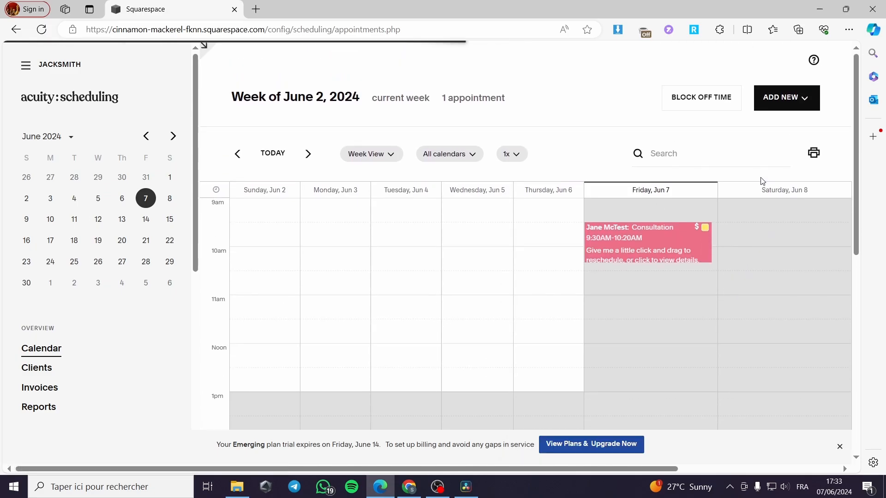
pyautogui.click(801, 98)
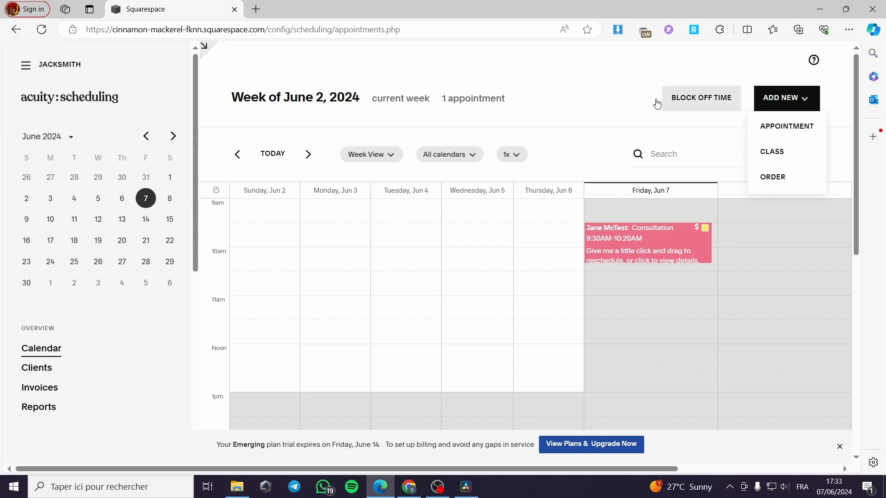
pyautogui.click(612, 95)
# Open the course class on Saturday, June 8 at 9:00pm and start adding an attendee.
pyautogui.moveTo(459, 469); pyautogui.dragTo(623, 460)
pyautogui.scroll(-9, 564, 380)
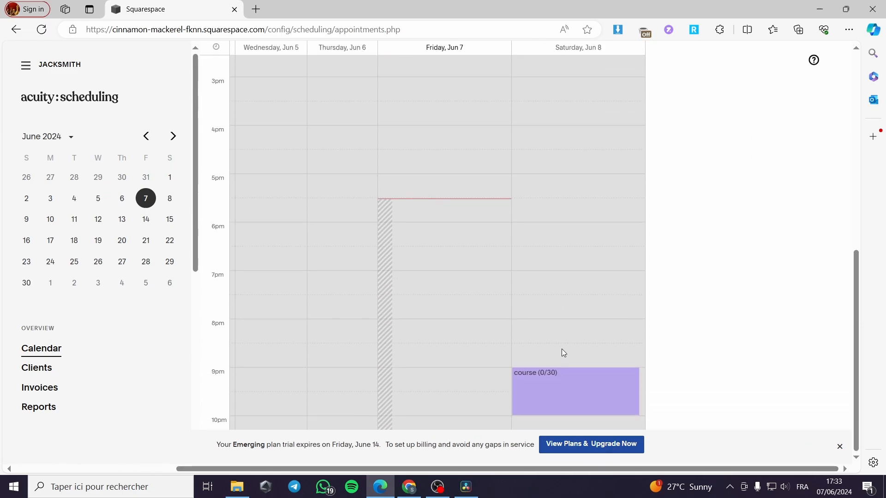
pyautogui.click(554, 392)
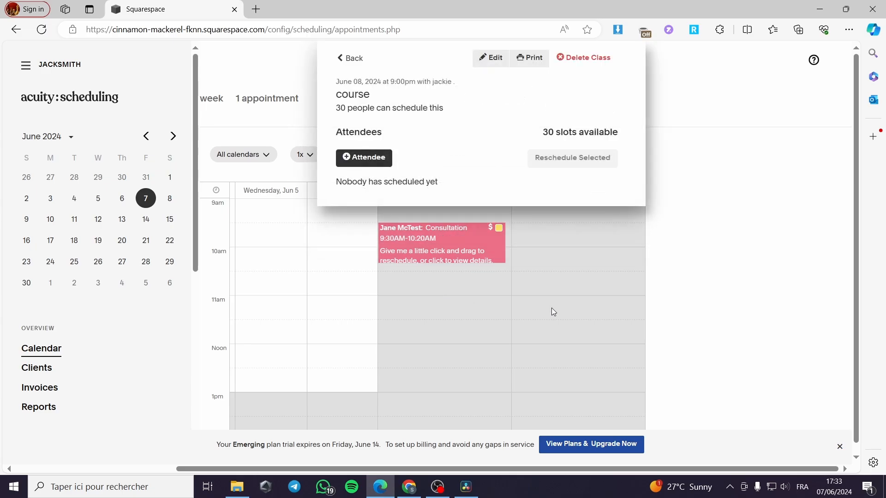
pyautogui.click(348, 165)
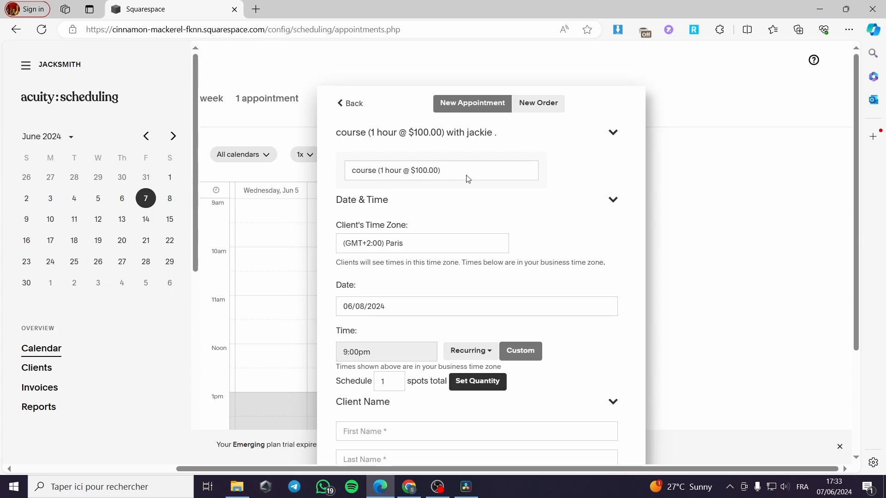
# Review the new attendee form and fill in the client's first name, last name, phone and email from the saved personal info.
pyautogui.scroll(-1, 438, 182)
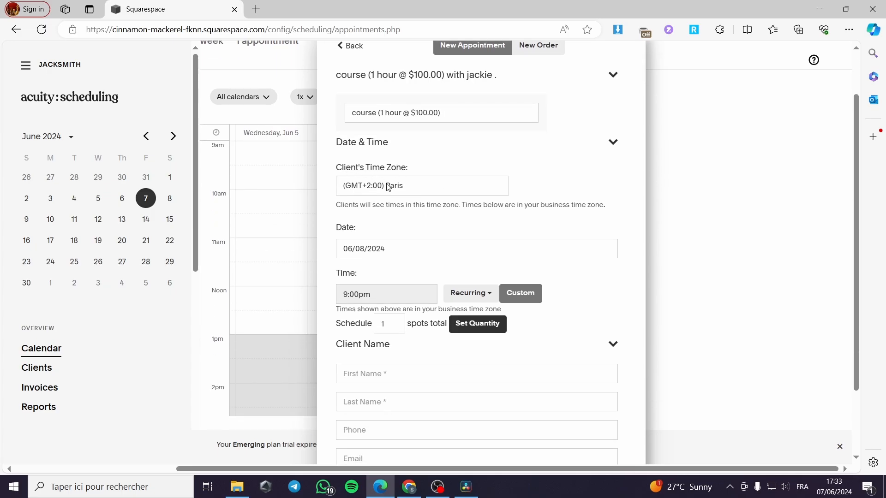
pyautogui.scroll(-1, 388, 187)
pyautogui.scroll(2, 402, 184)
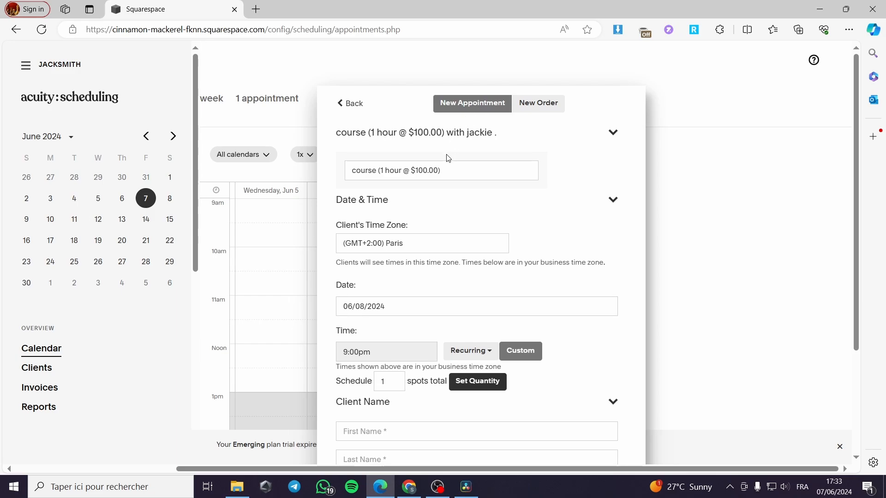
pyautogui.click(619, 134)
pyautogui.click(619, 134)
pyautogui.scroll(-1, 376, 241)
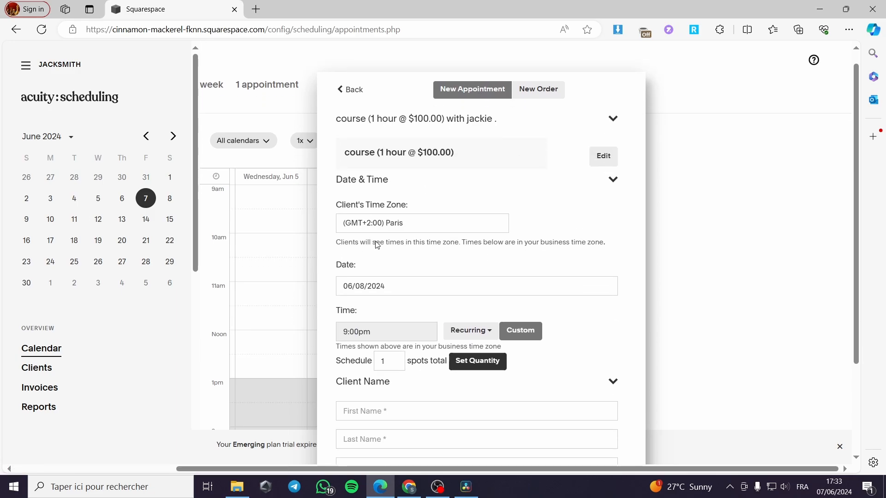
pyautogui.scroll(-1, 384, 247)
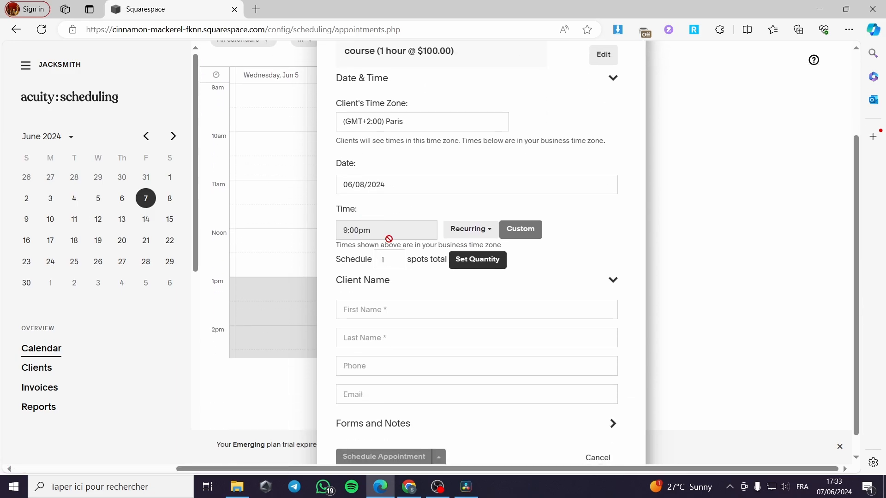
pyautogui.scroll(-1, 392, 247)
pyautogui.click(386, 288)
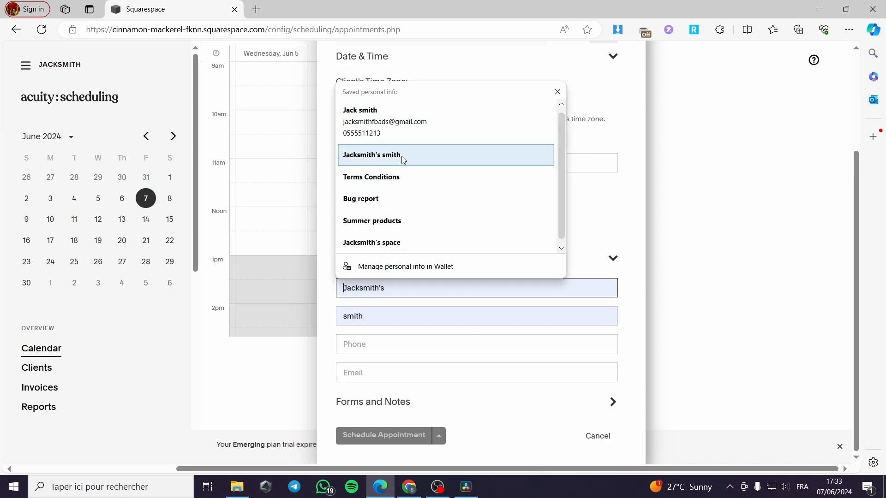
pyautogui.click(405, 123)
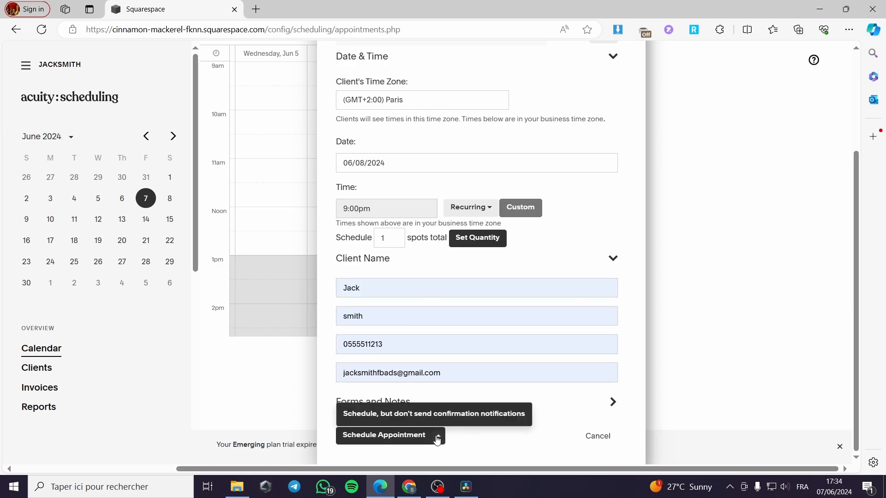
# Schedule the client's appointment for the course on Saturday, June 8 at 9:00pm and return to the calendar.
pyautogui.click(402, 434)
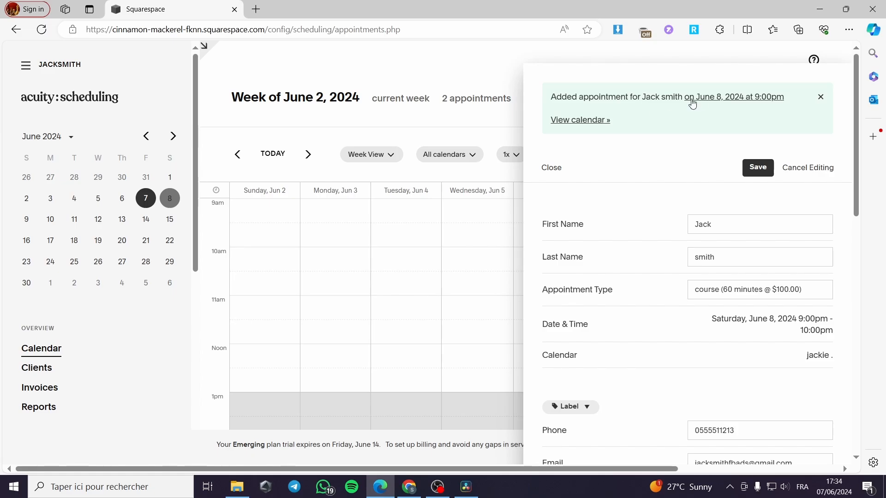
pyautogui.click(358, 304)
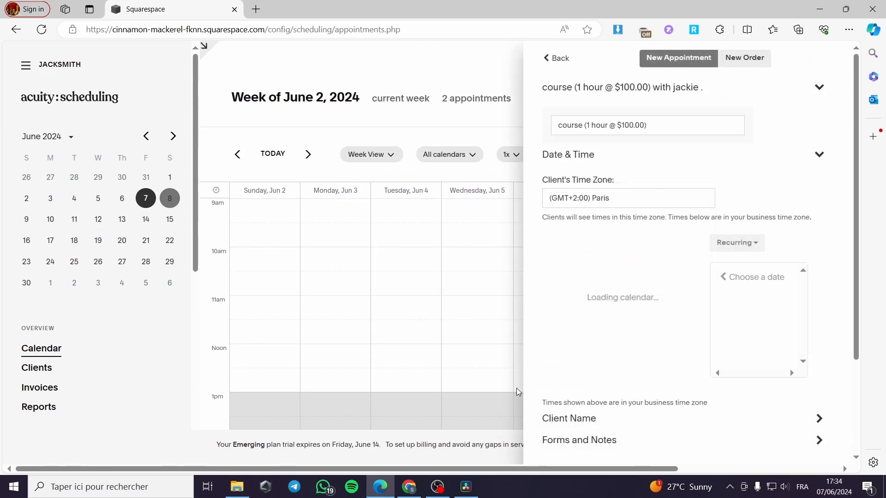
pyautogui.click(556, 58)
# Look over the week's course and consultation entries, then view and close Friday's consultation details.
pyautogui.scroll(-4, 623, 233)
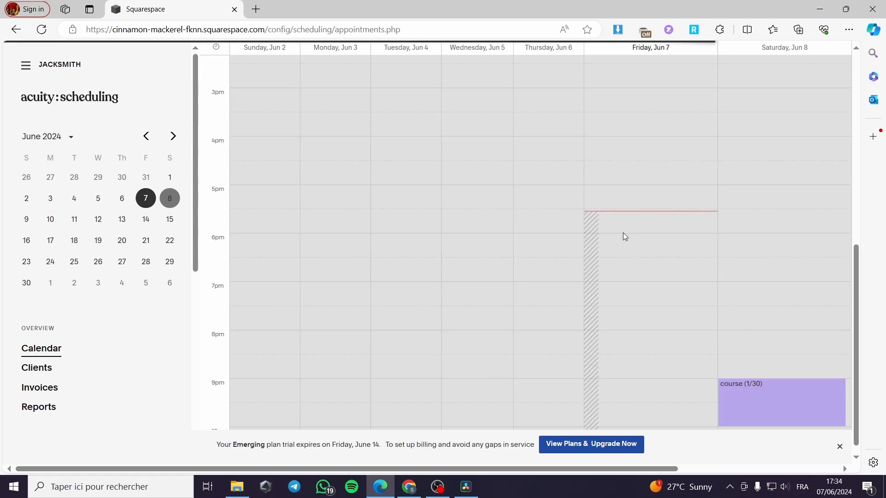
pyautogui.scroll(2, 623, 230)
pyautogui.scroll(-6, 729, 257)
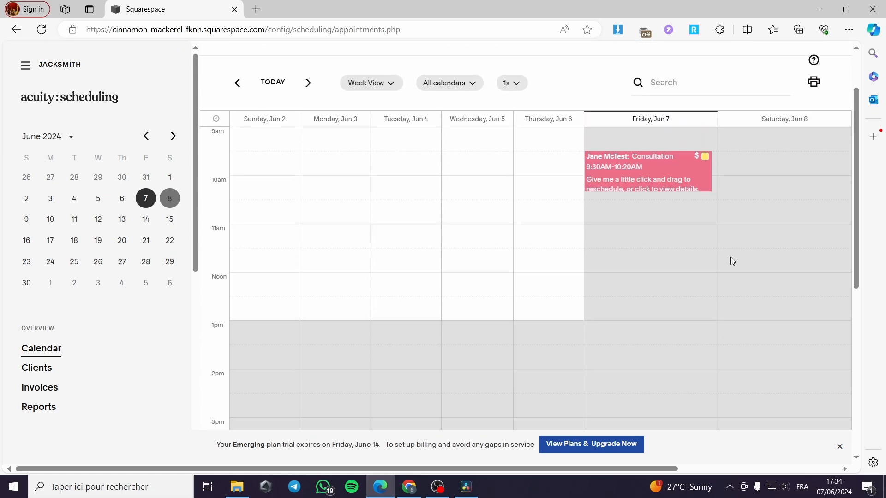
pyautogui.scroll(10, 677, 305)
pyautogui.click(697, 171)
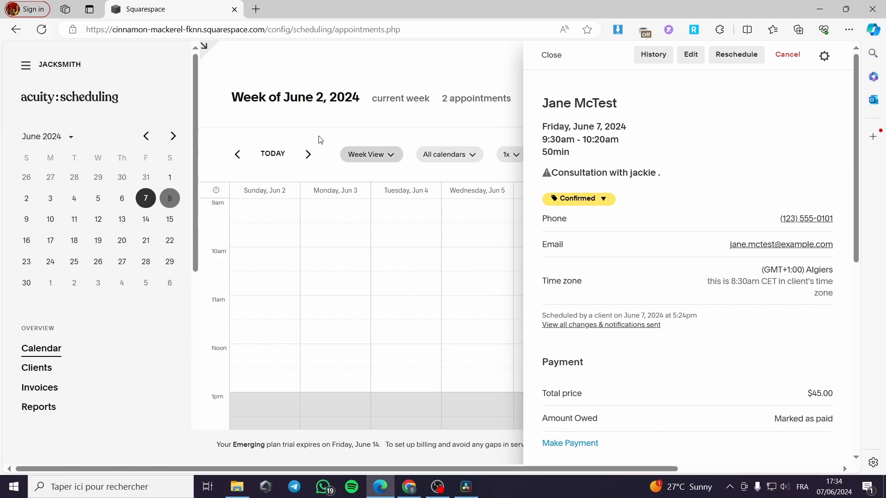
pyautogui.click(322, 57)
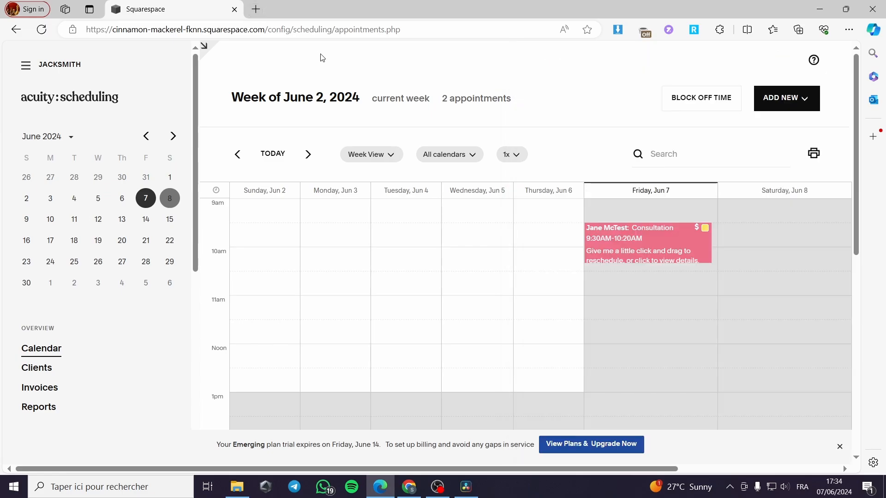
# Open a new browser tab.
pyautogui.click(256, 10)
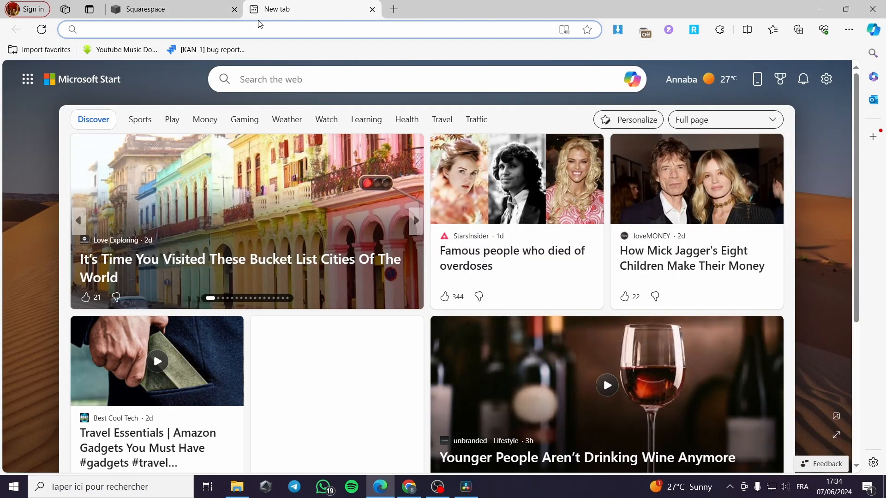
pyautogui.write('gamil')
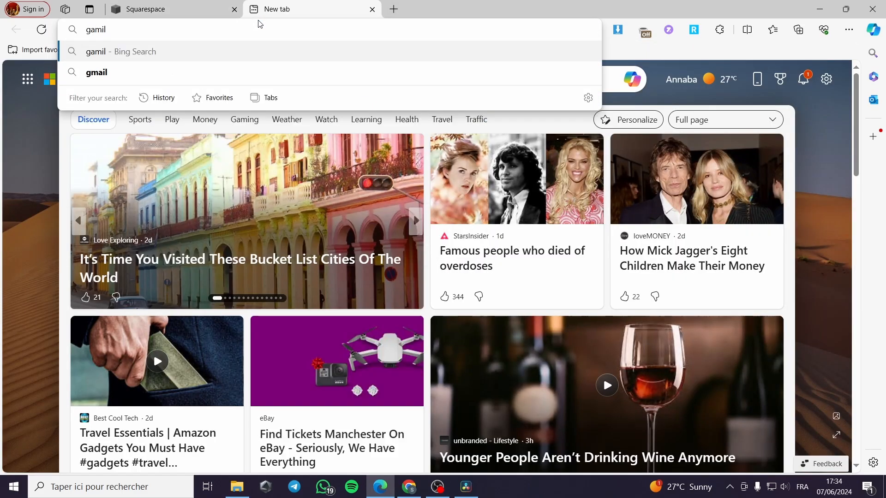
pyautogui.write('.com')
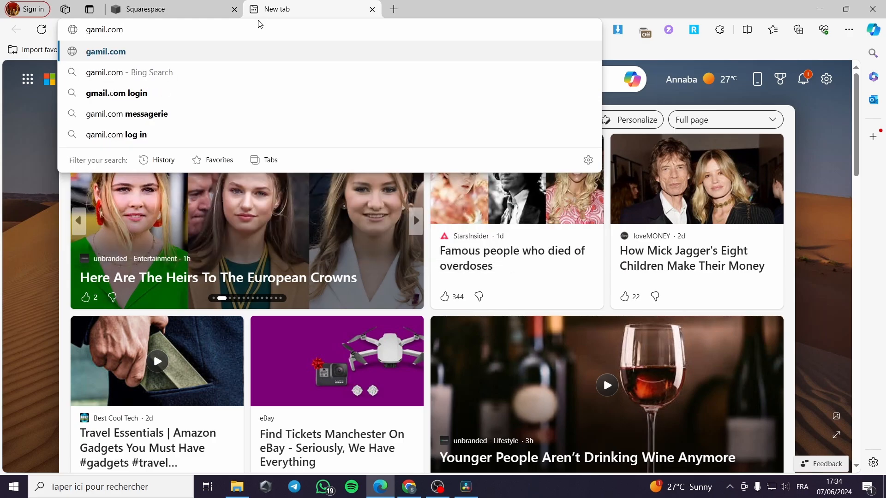
pyautogui.press('Return')
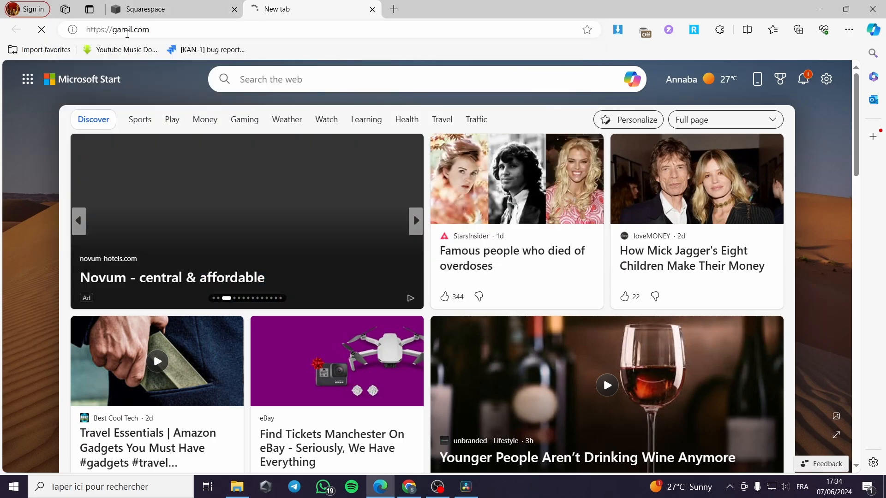
pyautogui.click(41, 30)
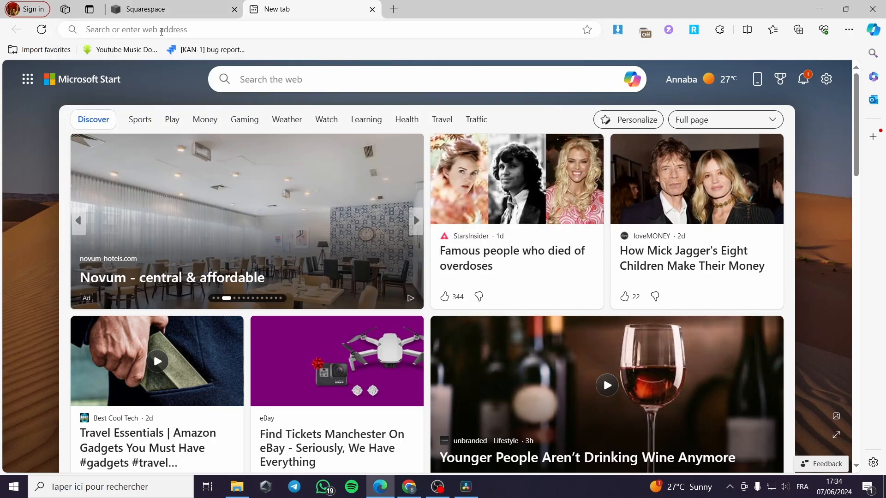
# Load gmail.com in the new browser tab.
pyautogui.click(162, 31)
pyautogui.write('gma')
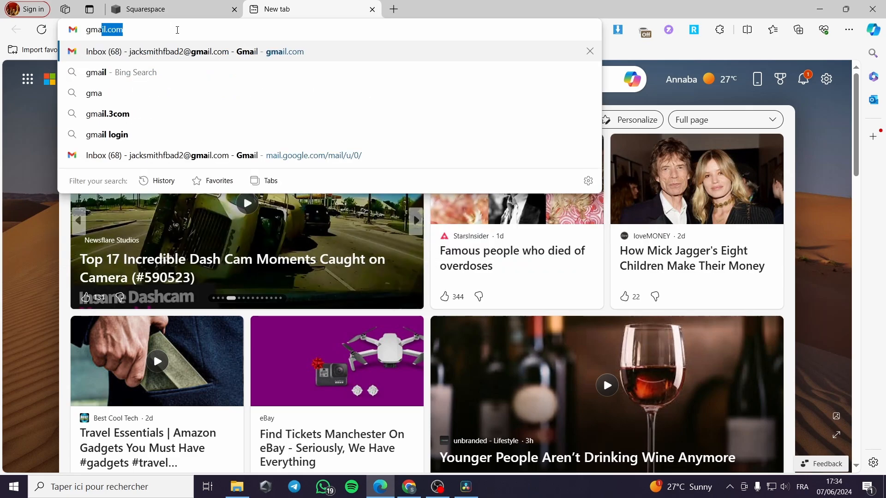
pyautogui.write('il')
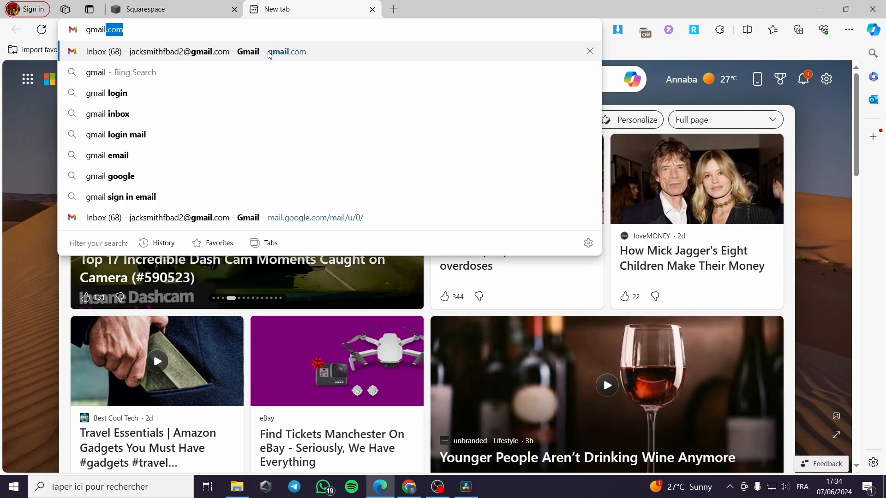
pyautogui.press('Return')
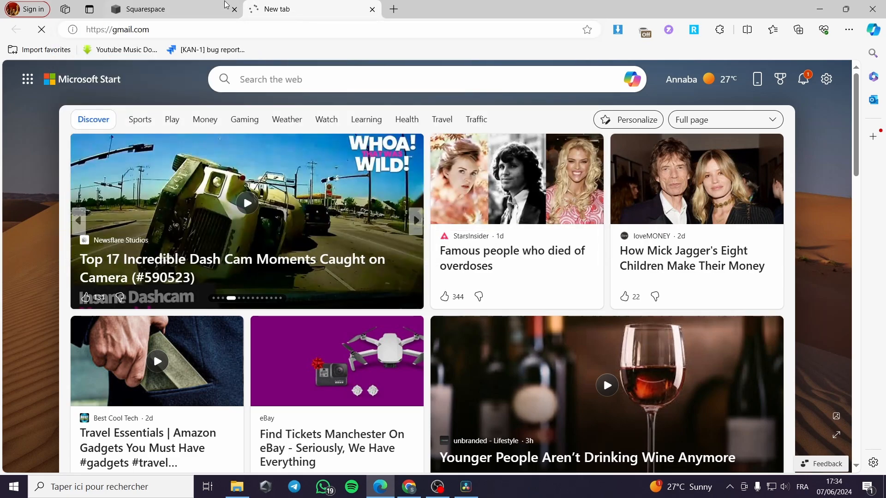
# Return to the scheduling calendar and look through the week containing June 8, including Friday's consultation.
pyautogui.click(201, 6)
pyautogui.scroll(-5, 696, 290)
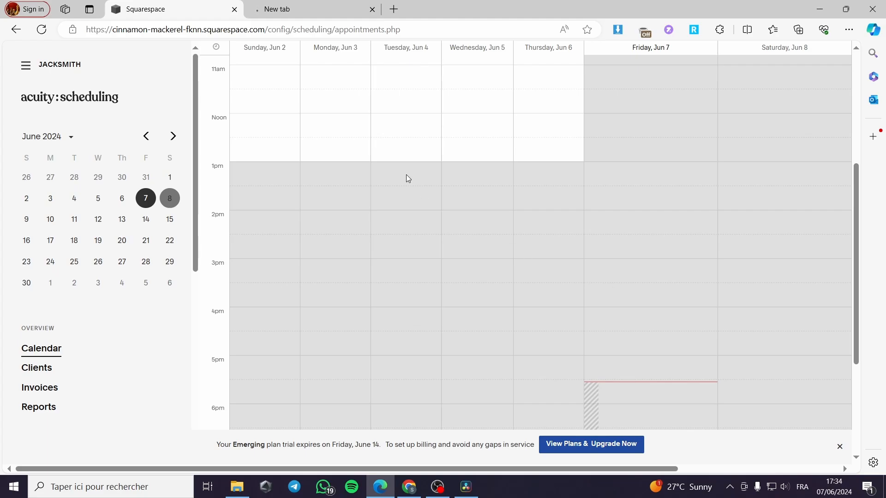
pyautogui.click(169, 201)
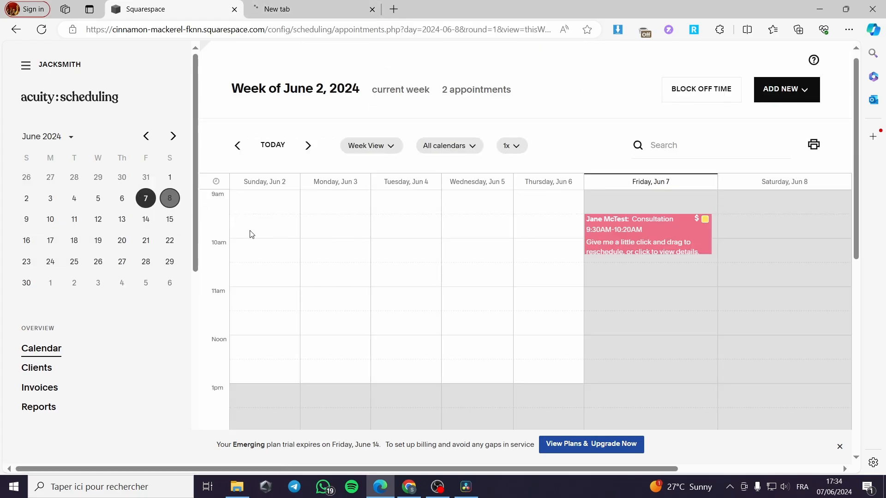
pyautogui.scroll(-4, 644, 235)
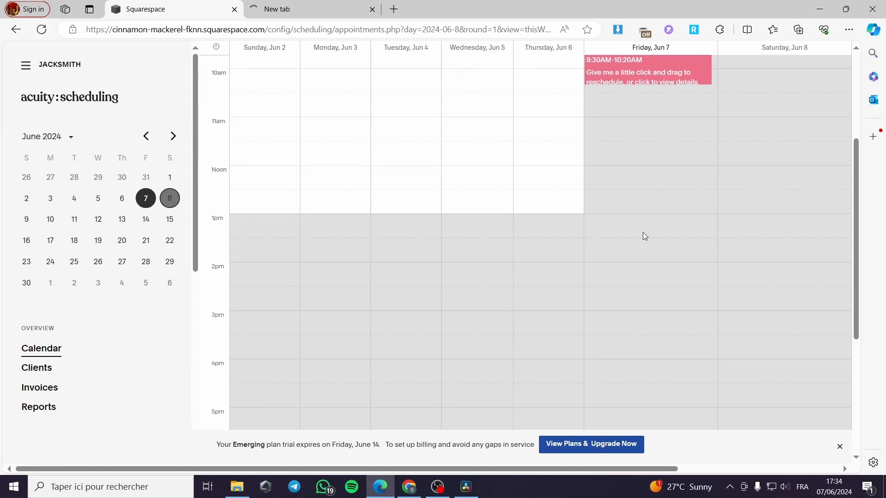
pyautogui.scroll(4, 644, 235)
pyautogui.click(680, 232)
pyautogui.scroll(-3, 626, 307)
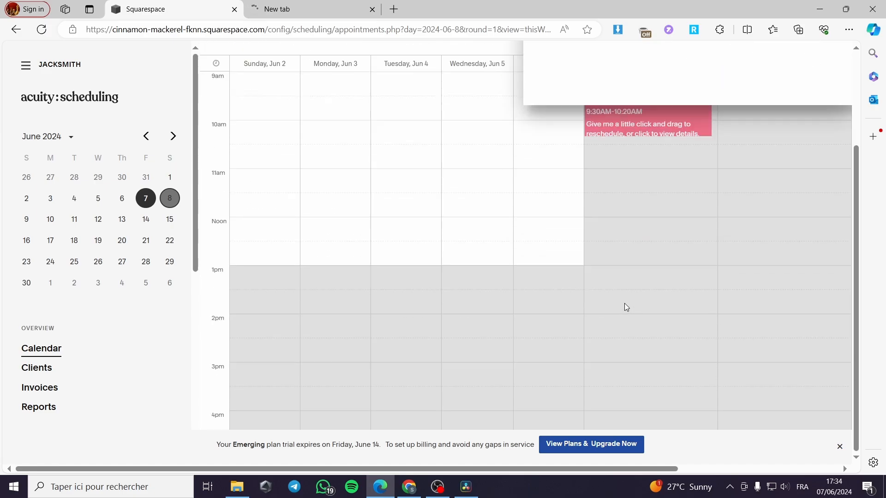
# View the client list and the newly added client's record, then go back to the scheduling overview.
pyautogui.click(37, 367)
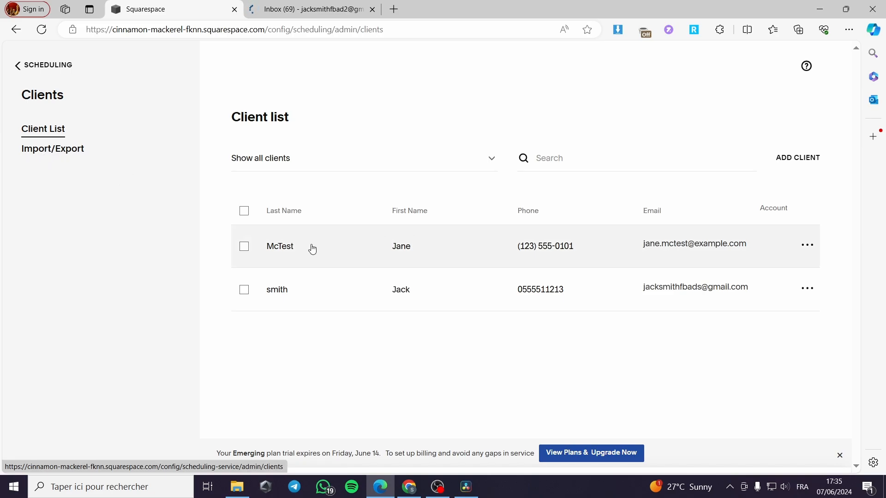
pyautogui.click(275, 294)
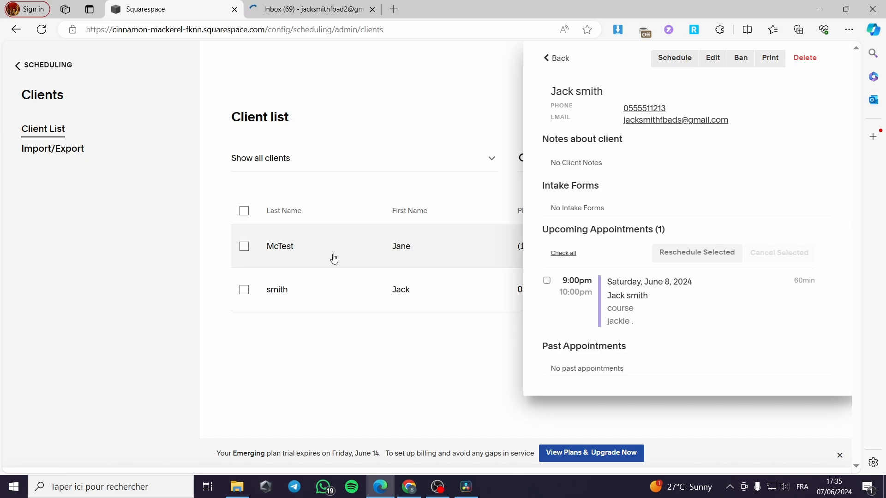
pyautogui.click(28, 67)
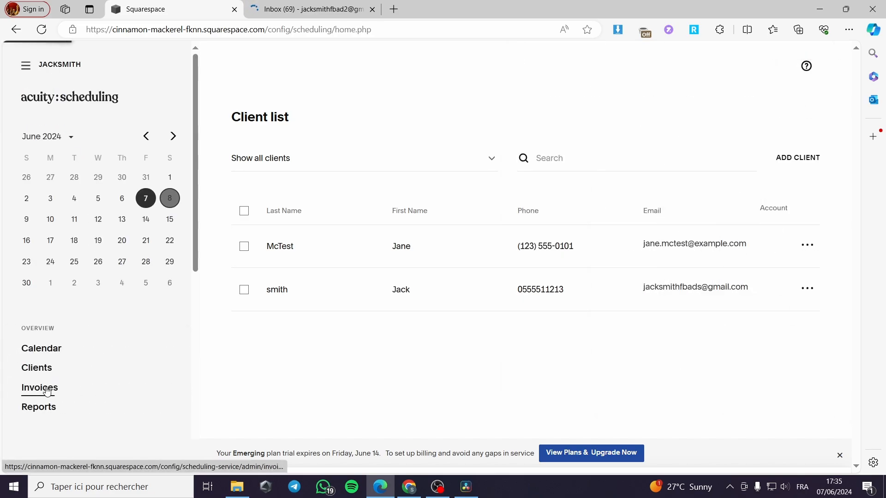
# Review the scheduling home page's upcoming appointments and suggested features, then view the calendar from there.
pyautogui.click(44, 390)
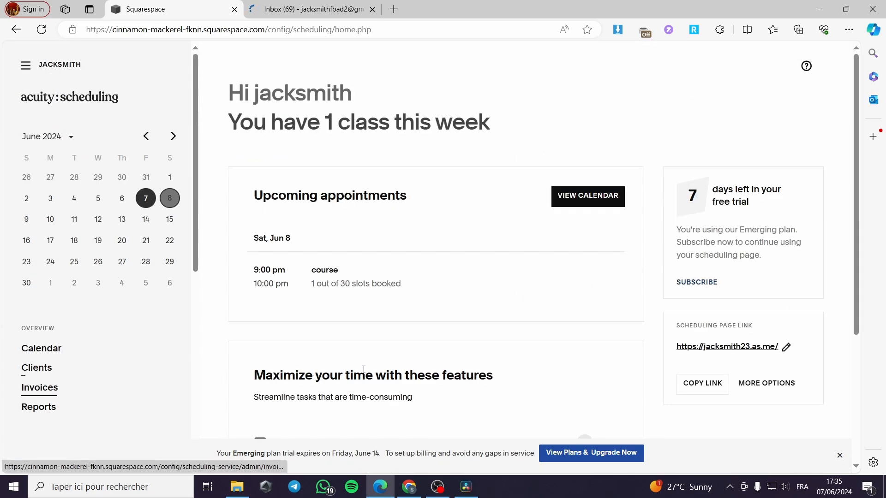
pyautogui.scroll(-4, 613, 246)
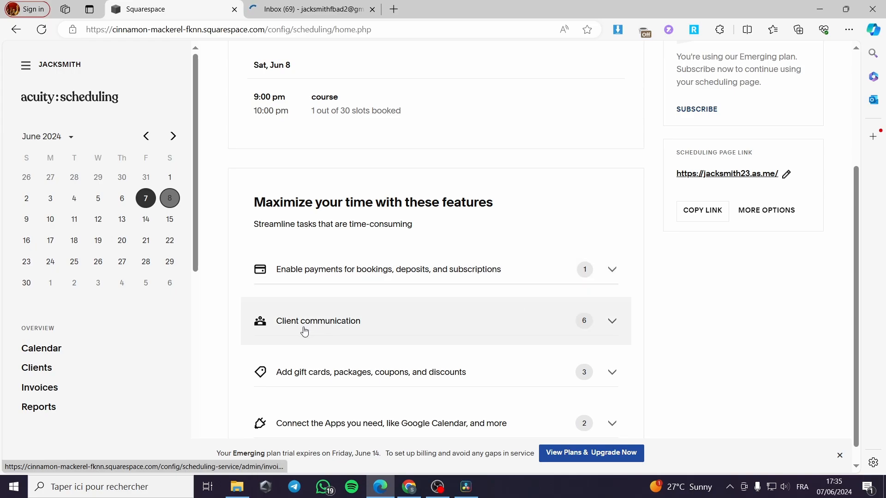
pyautogui.scroll(4, 597, 344)
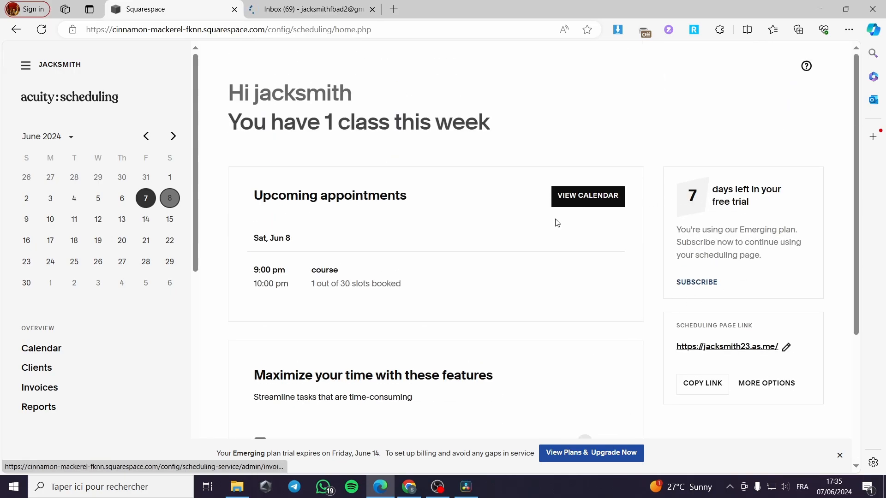
pyautogui.click(578, 200)
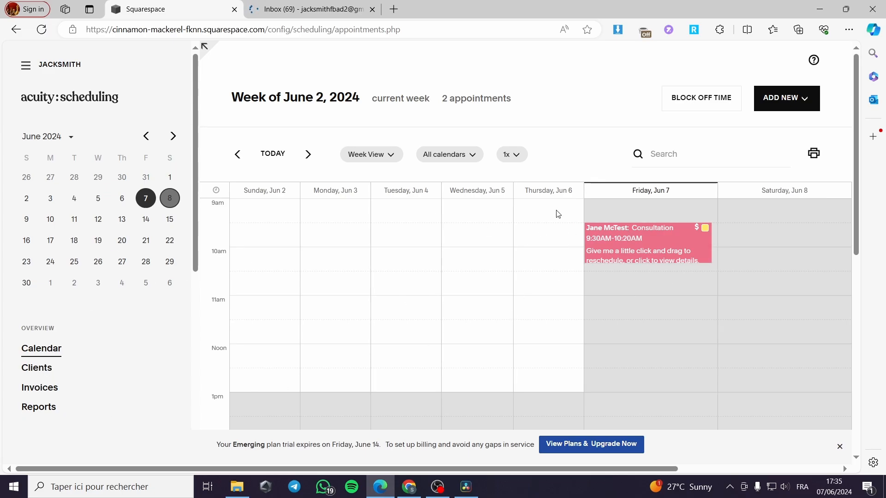
# Switch Gmail to the account that matches the new client's email and close the first account's inbox.
pyautogui.click(279, 9)
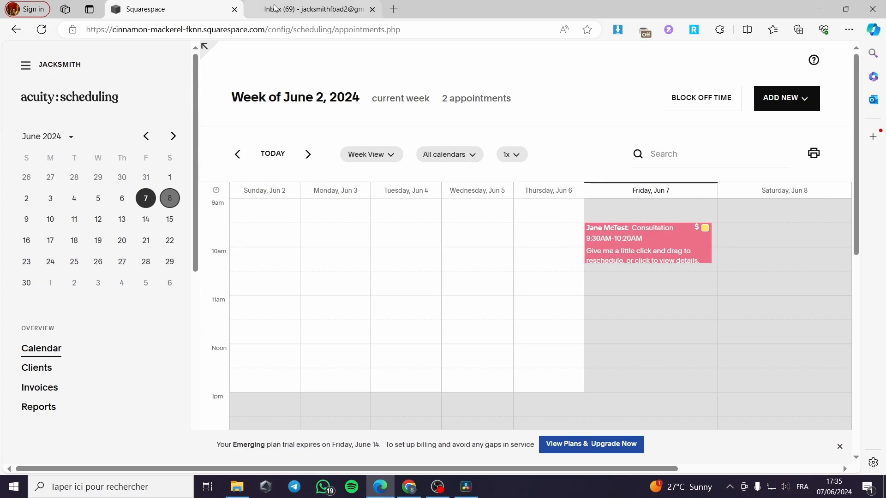
pyautogui.click(841, 59)
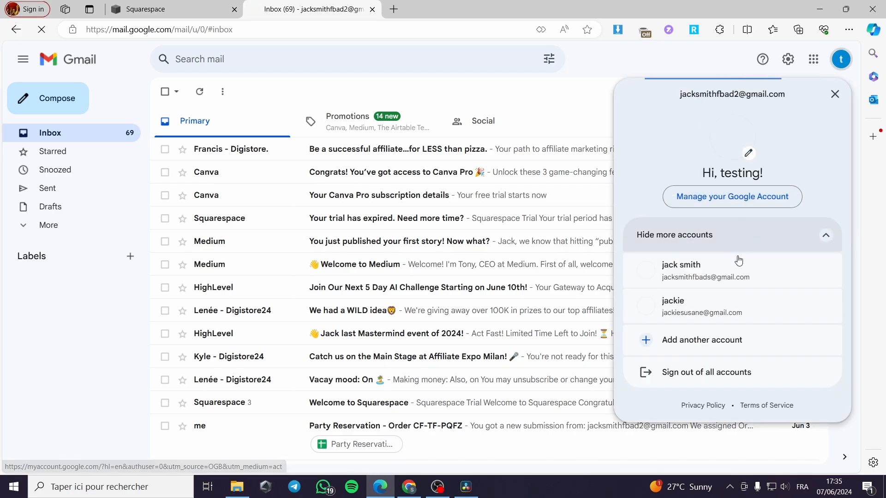
pyautogui.click(729, 275)
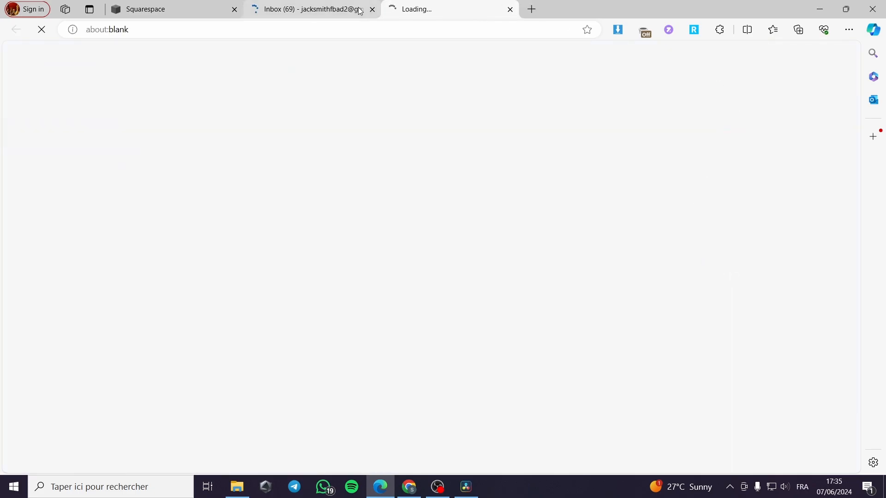
pyautogui.click(373, 10)
pyautogui.click(487, 93)
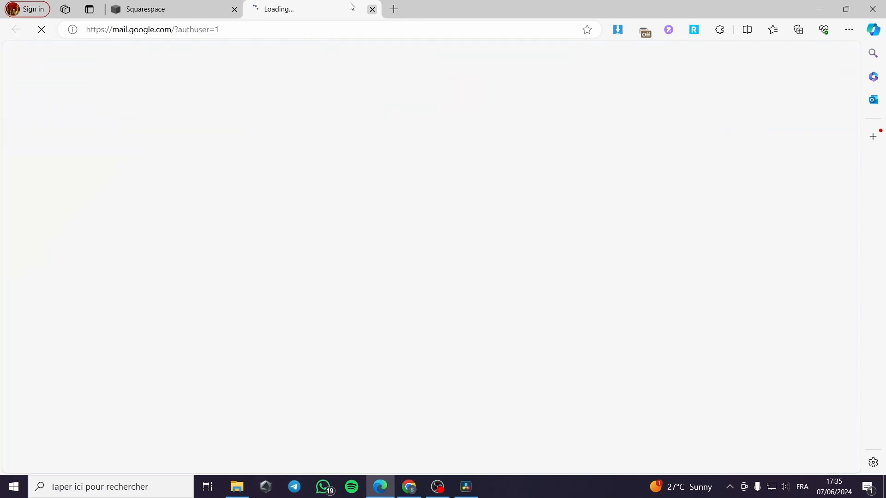
pyautogui.click(149, 5)
pyautogui.click(300, 6)
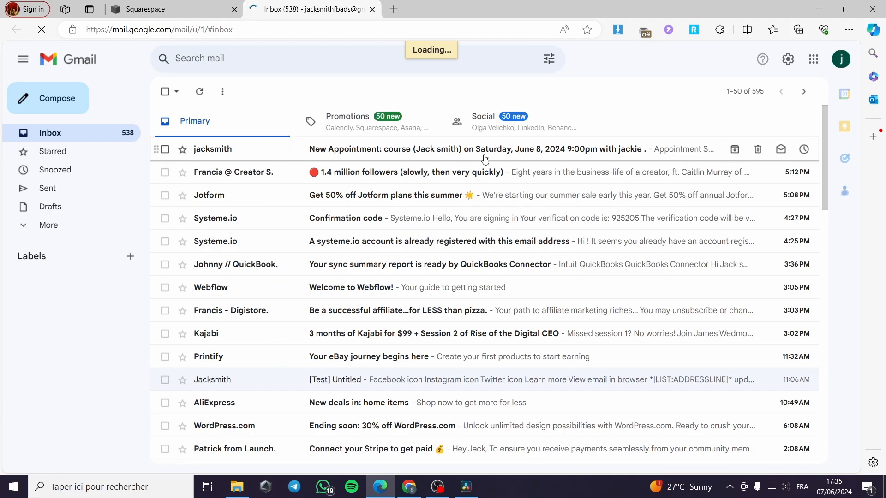
# Read the New Appointment email for the June 8 course, including its calendar options and attachment, then close Gmail.
pyautogui.click(464, 159)
pyautogui.scroll(-3, 479, 185)
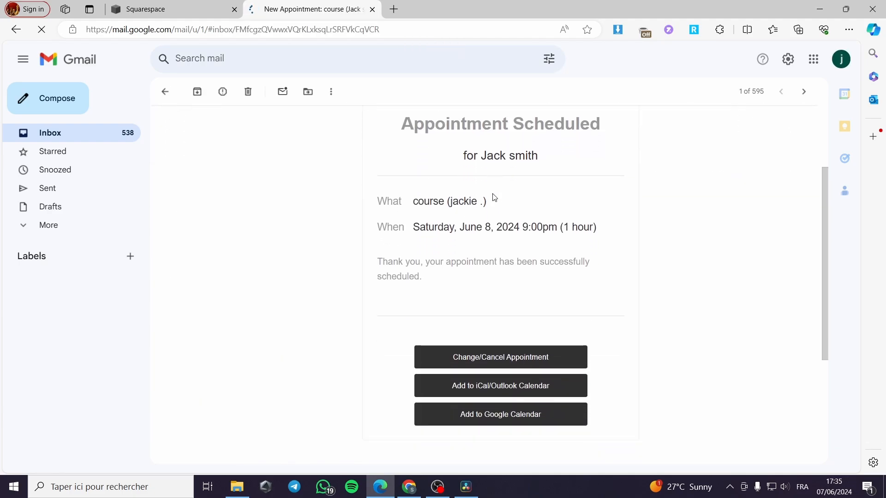
pyautogui.scroll(-3, 567, 166)
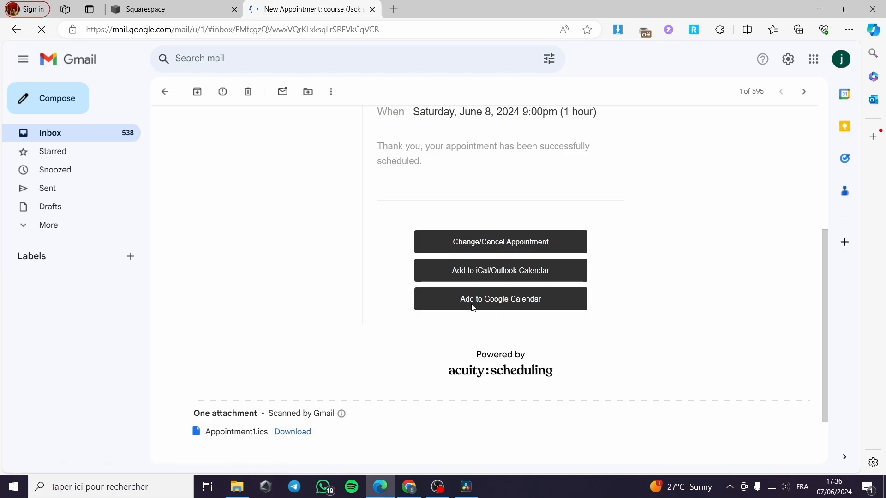
pyautogui.scroll(-2, 412, 322)
pyautogui.scroll(6, 431, 328)
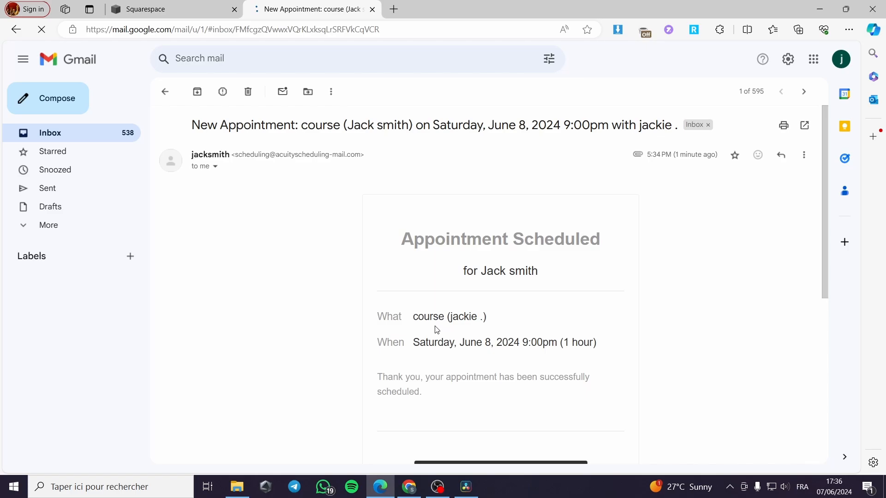
pyautogui.click(371, 9)
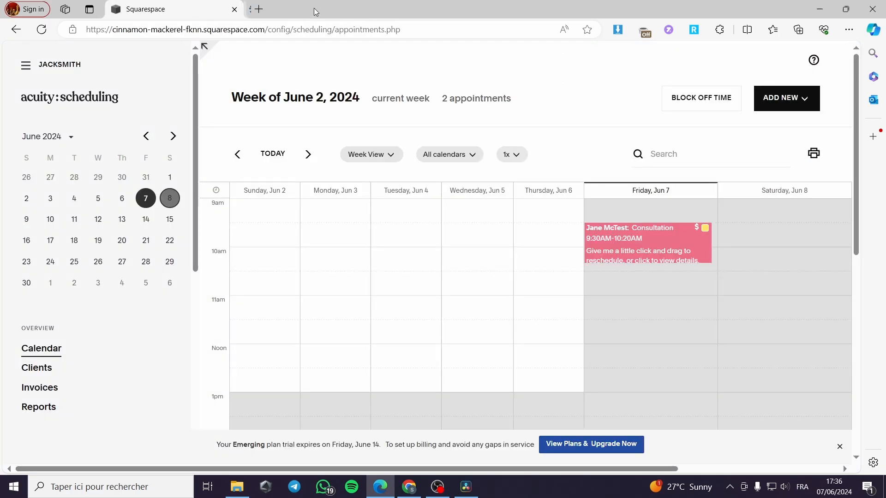
# Go to the scheduling section's business settings and display the list of appointment types.
pyautogui.click(26, 66)
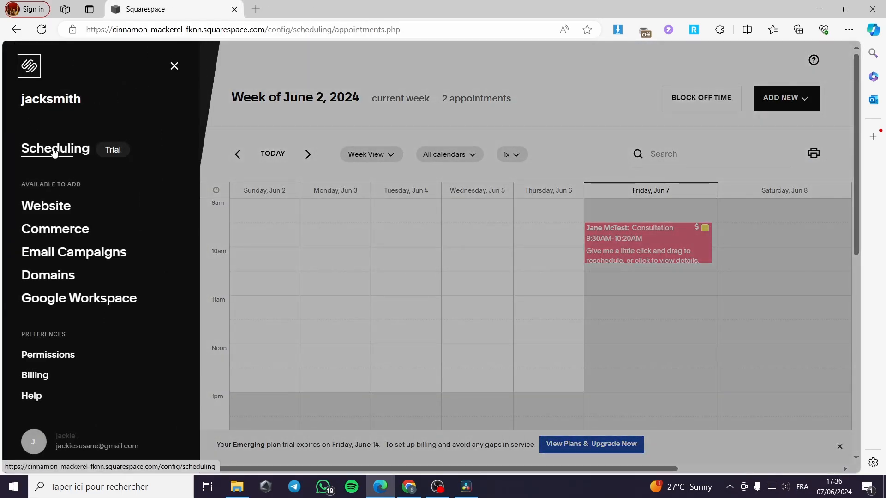
pyautogui.click(69, 149)
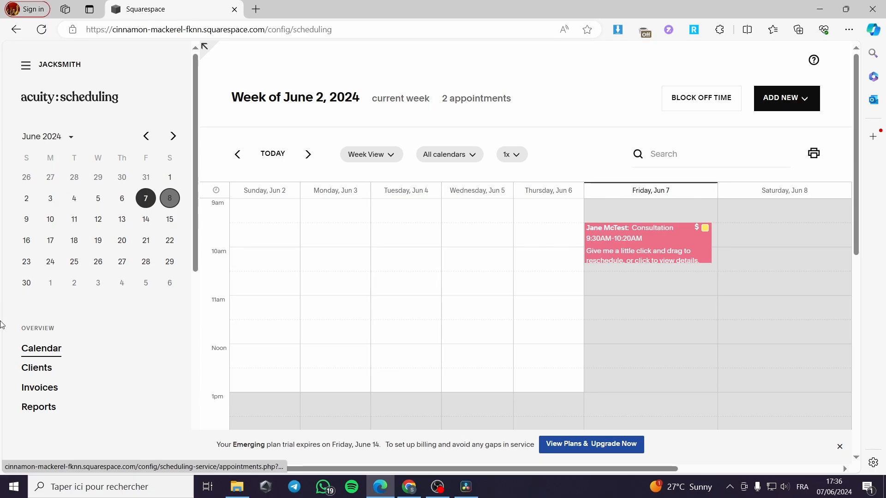
pyautogui.scroll(-6, 63, 363)
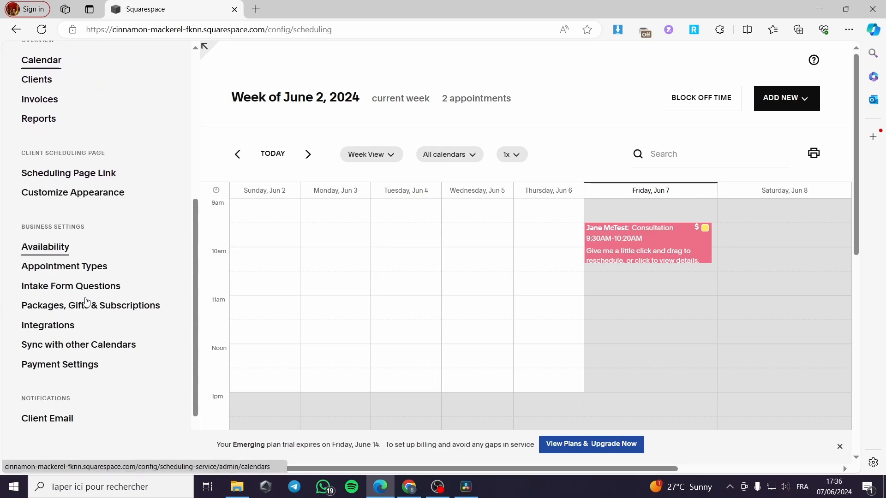
pyautogui.scroll(-2, 87, 301)
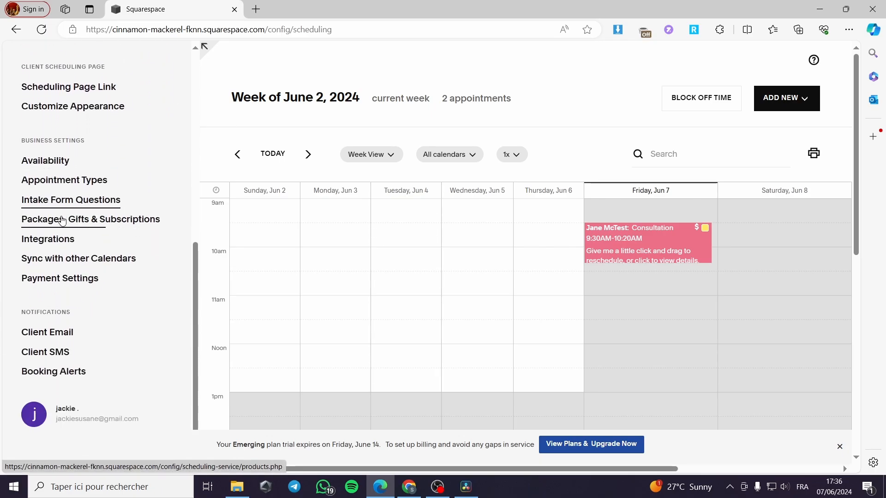
pyautogui.click(54, 182)
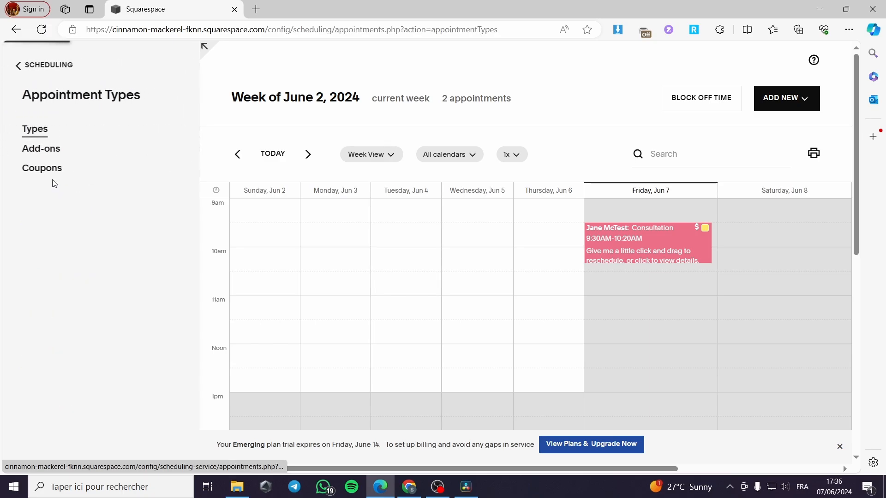
pyautogui.click(24, 133)
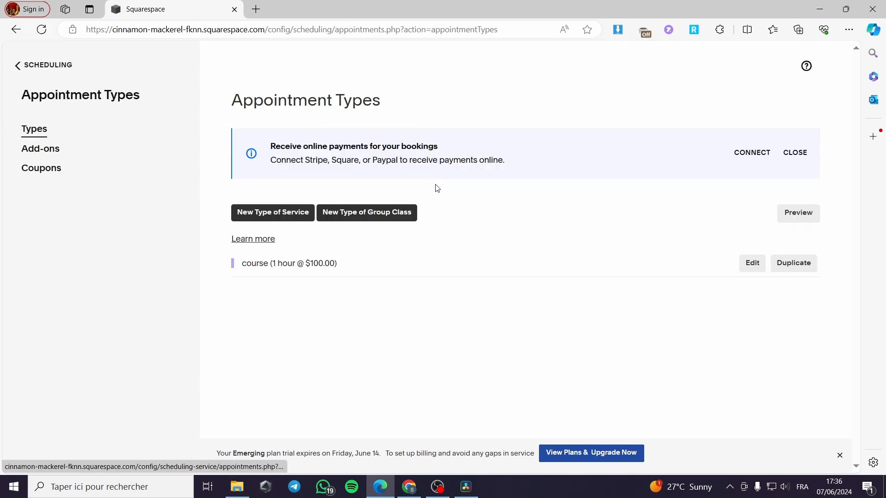
# Open the course appointment type for editing and review its name, duration, price, color, picture, access and group class settings.
pyautogui.click(752, 264)
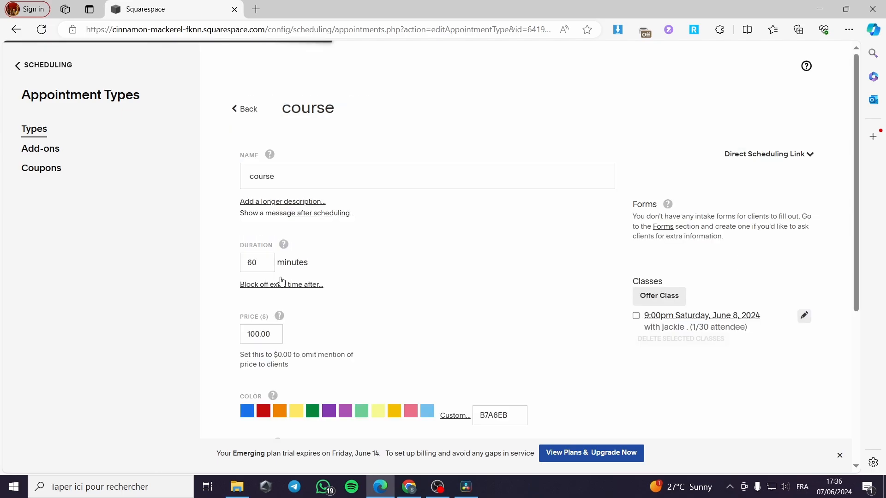
pyautogui.scroll(-2, 342, 279)
pyautogui.scroll(-1, 358, 305)
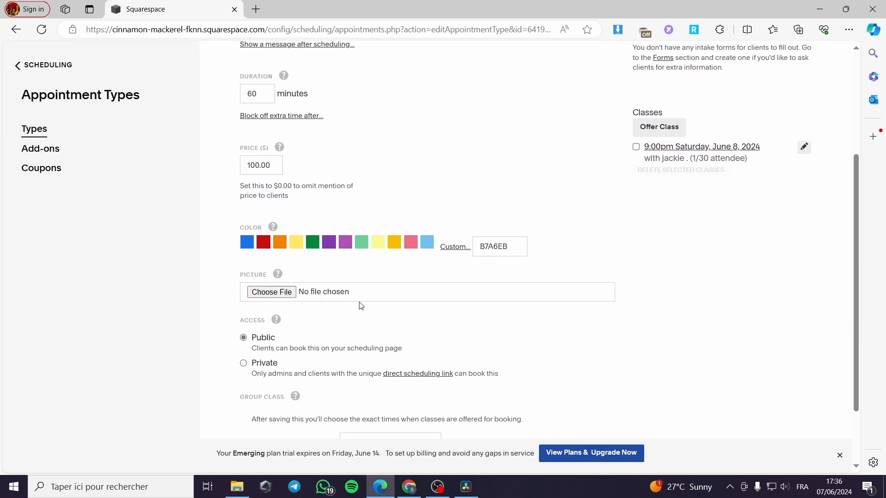
pyautogui.scroll(3, 406, 306)
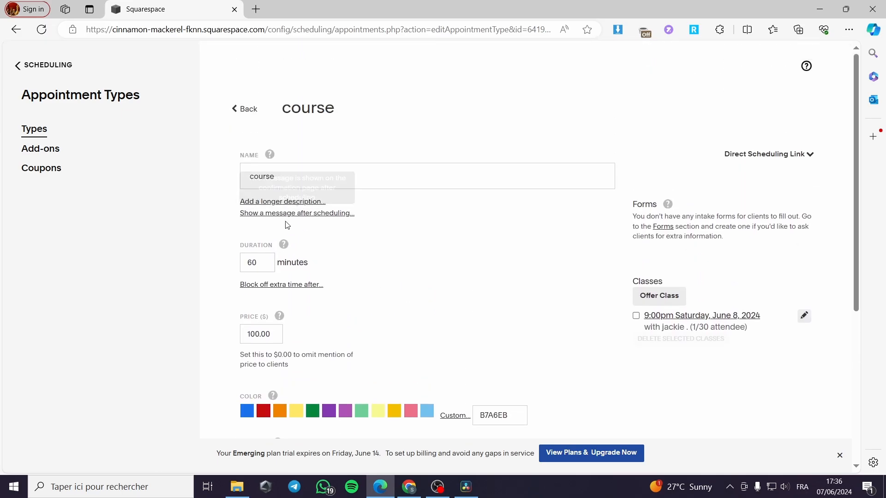
pyautogui.scroll(-5, 288, 225)
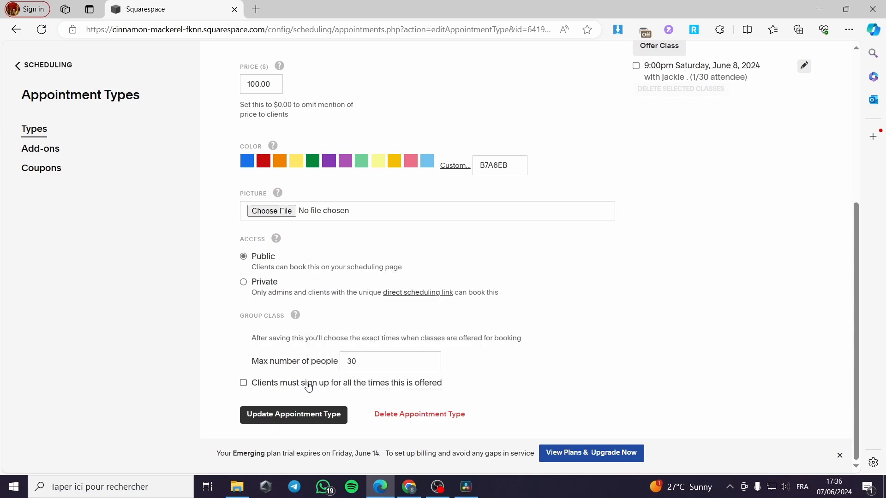
pyautogui.scroll(5, 202, 357)
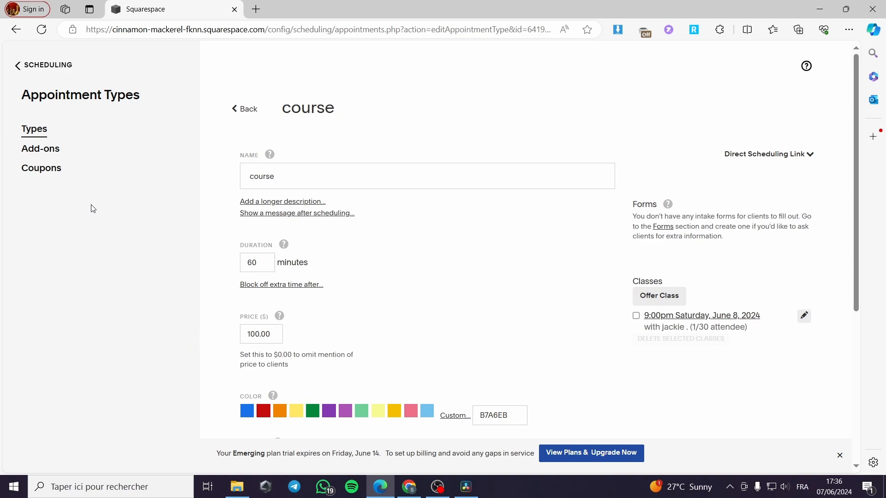
# Start a new add-on, review its name, price, duration, access and availability options, then cancel it without creating anything.
pyautogui.click(52, 161)
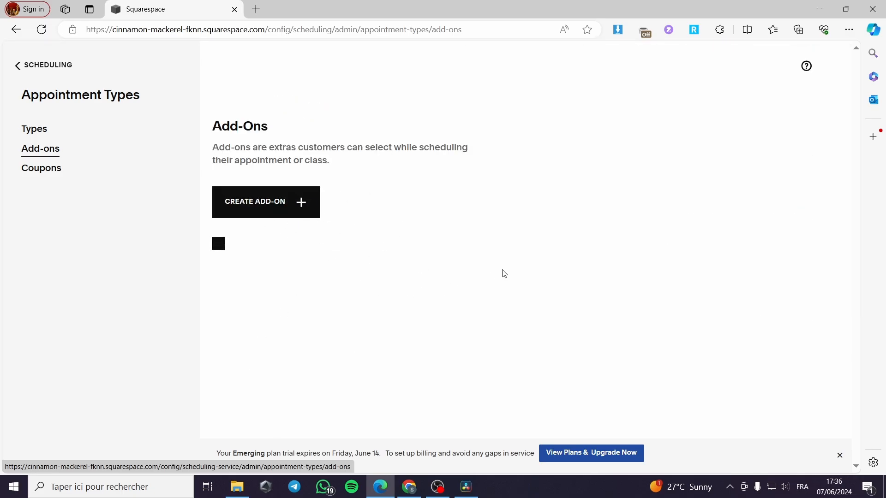
pyautogui.click(297, 205)
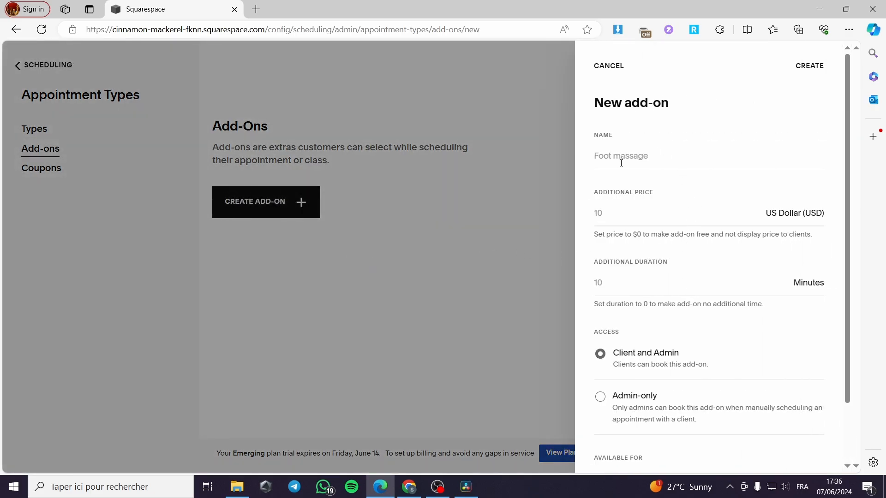
pyautogui.scroll(-2, 648, 305)
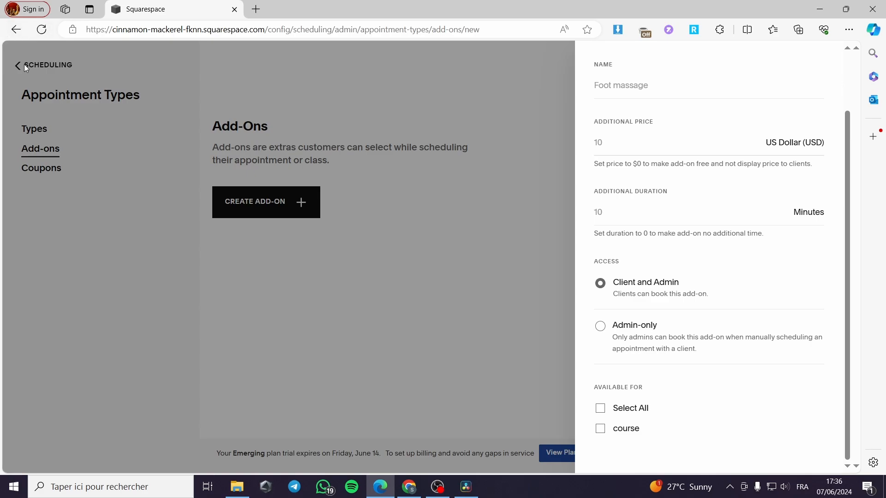
pyautogui.scroll(2, 729, 221)
pyautogui.click(616, 68)
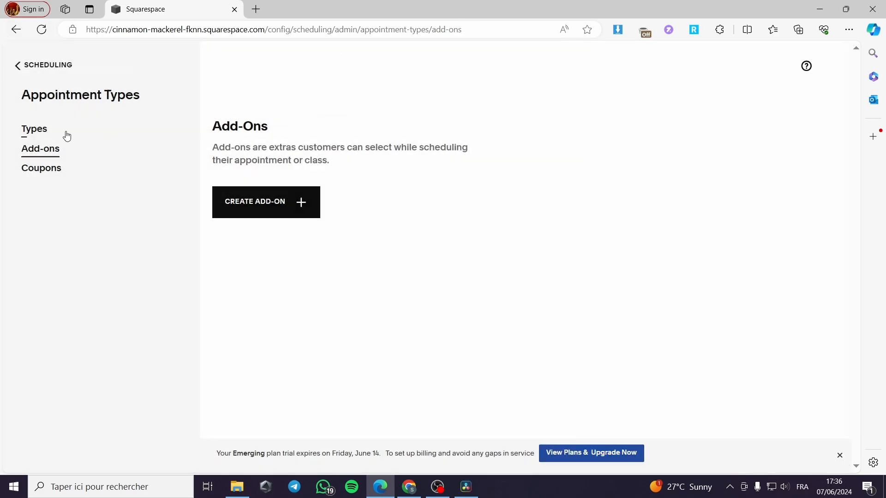
# Return to the scheduling overview and review the client scheduling page link with its direct link and embedding options.
pyautogui.click(22, 65)
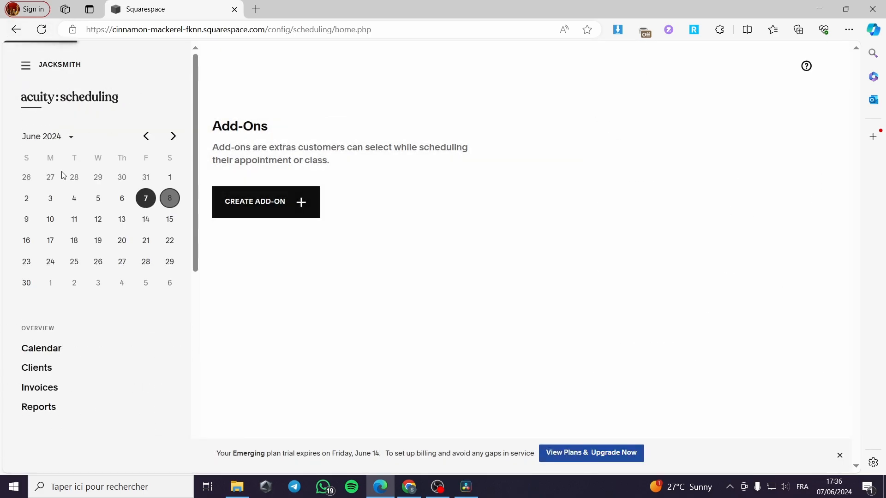
pyautogui.scroll(-5, 112, 277)
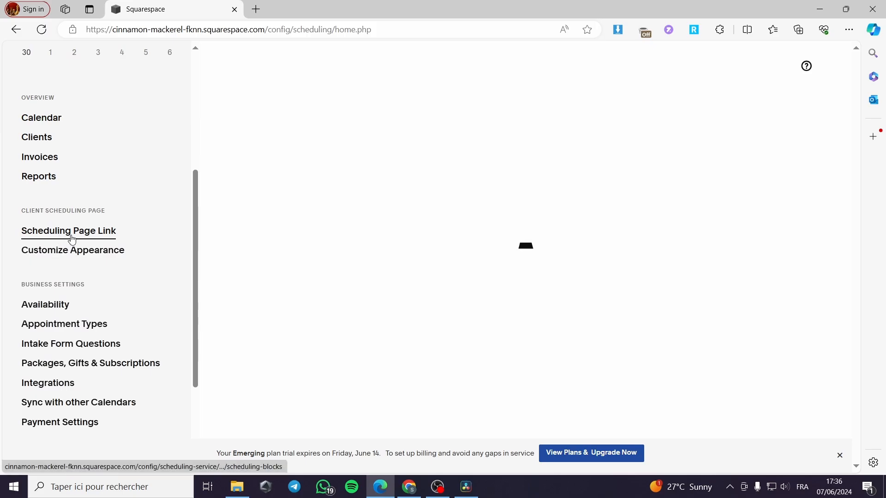
pyautogui.click(72, 239)
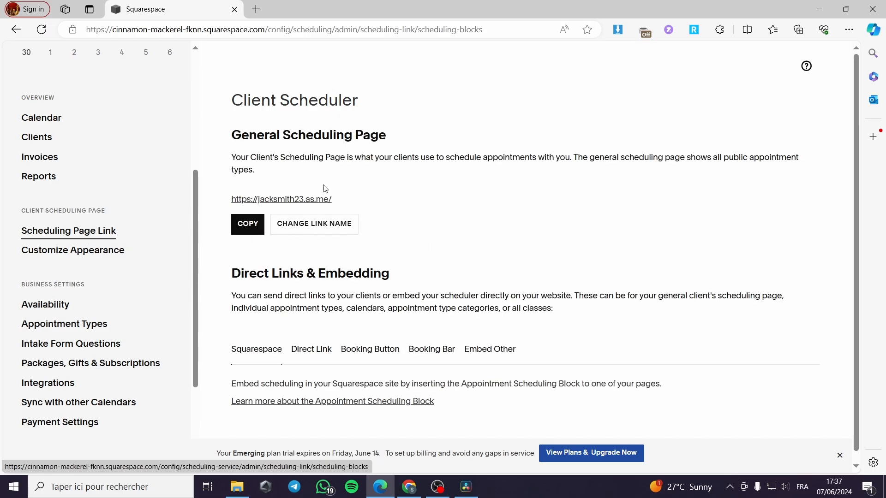
pyautogui.scroll(-1, 308, 229)
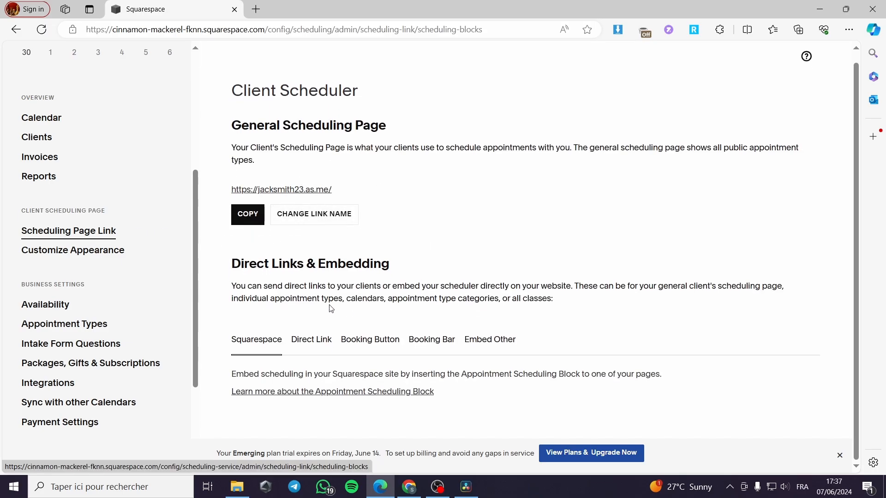
# Open the appearance customization settings for the client scheduling page.
pyautogui.click(113, 251)
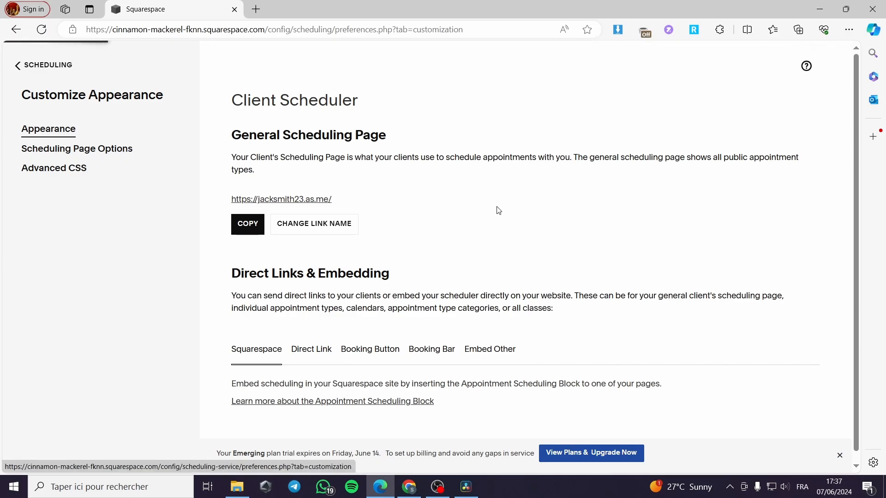
pyautogui.scroll(-1, 499, 211)
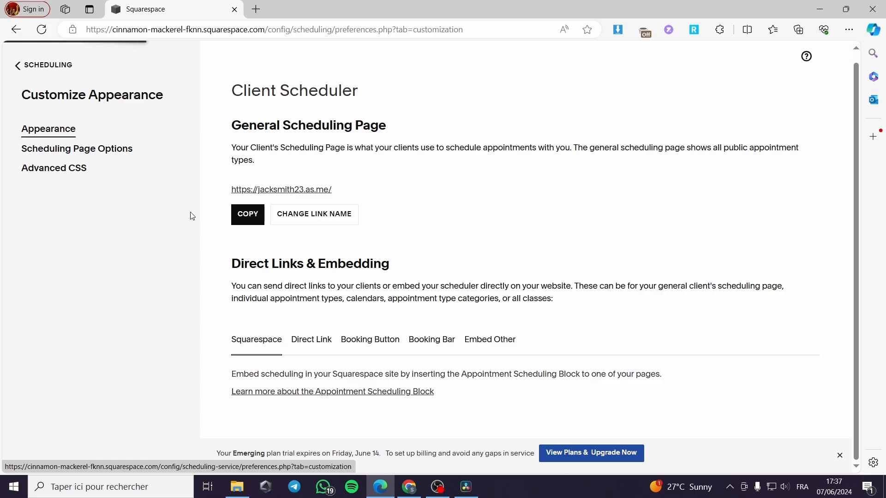